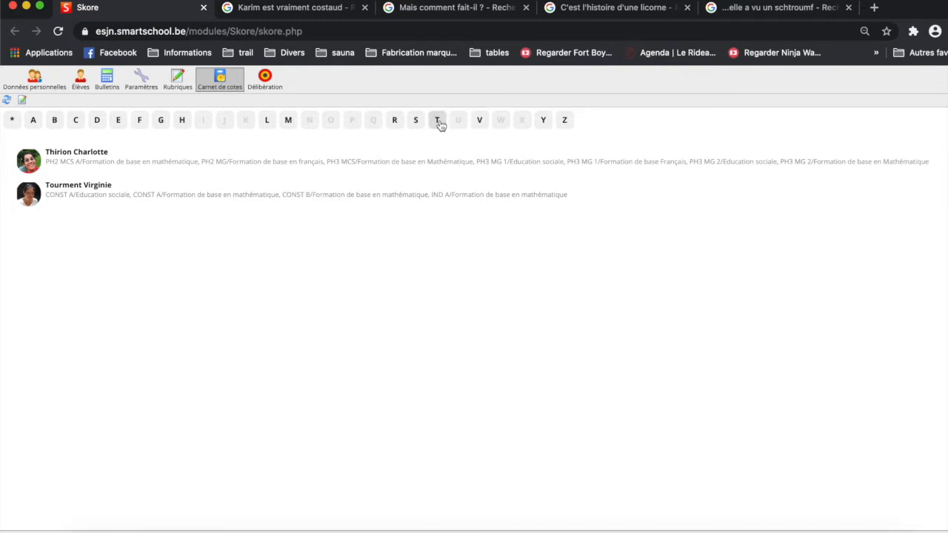
- Open the gradebook of the first listed teacher for class PH2 MCS A and the course Formation de base en mathématique
{"action": "left_click", "coordinate": [350, 161]}
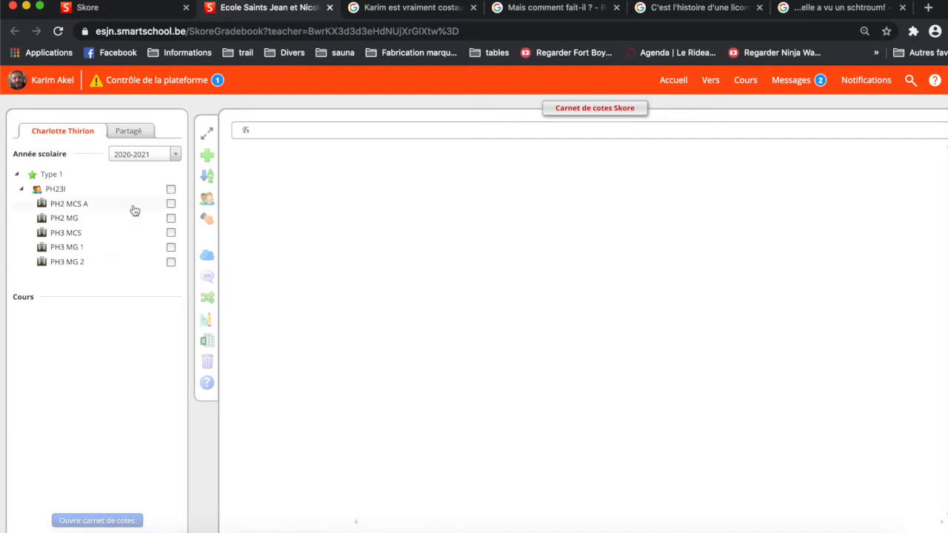
{"action": "left_click", "coordinate": [171, 205]}
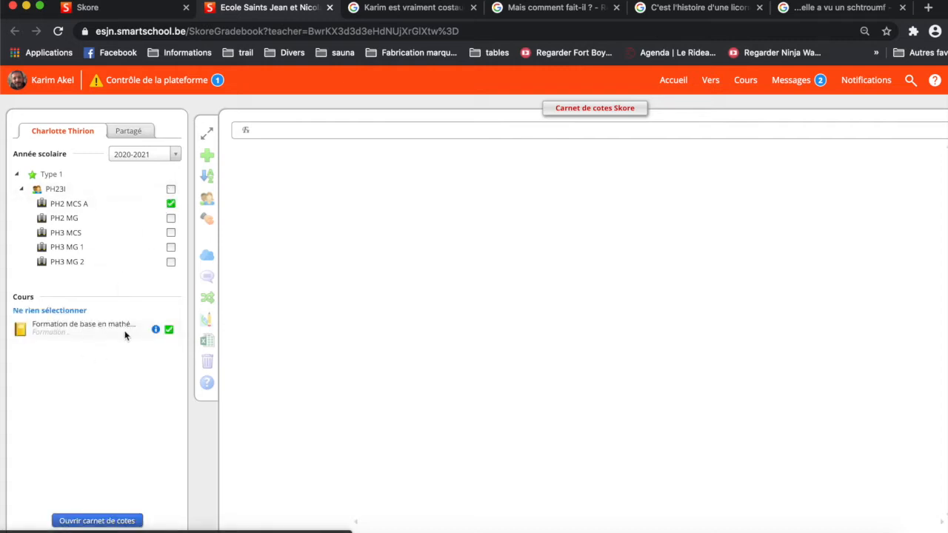
{"action": "left_click", "coordinate": [106, 522]}
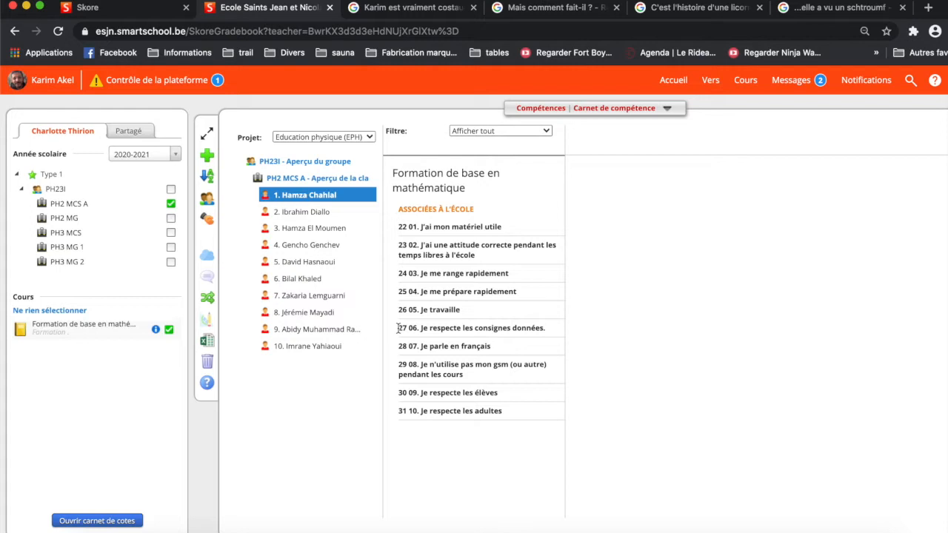
- Switch the project to Math-Sciences-Géographie (MATHSCGEO) and look through its school and course competences
{"action": "left_click", "coordinate": [293, 136]}
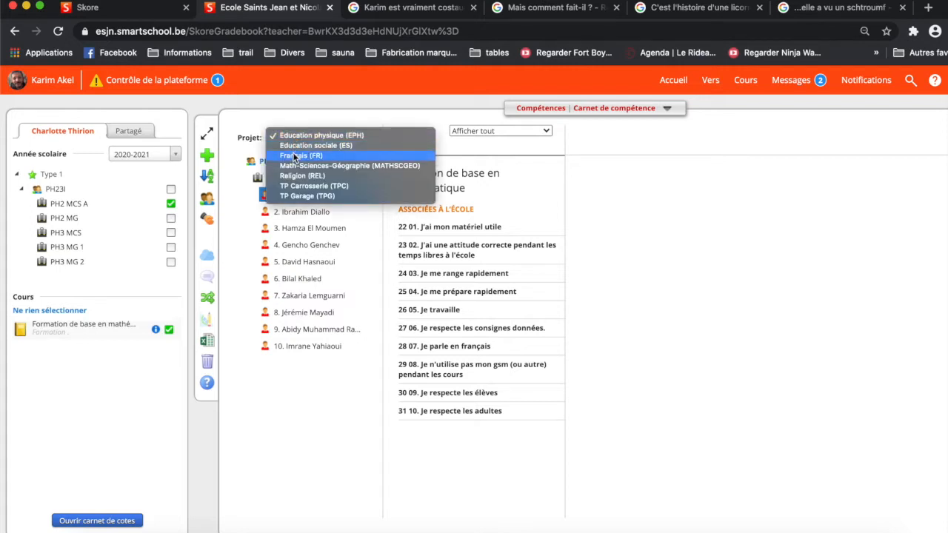
{"action": "left_click", "coordinate": [294, 164]}
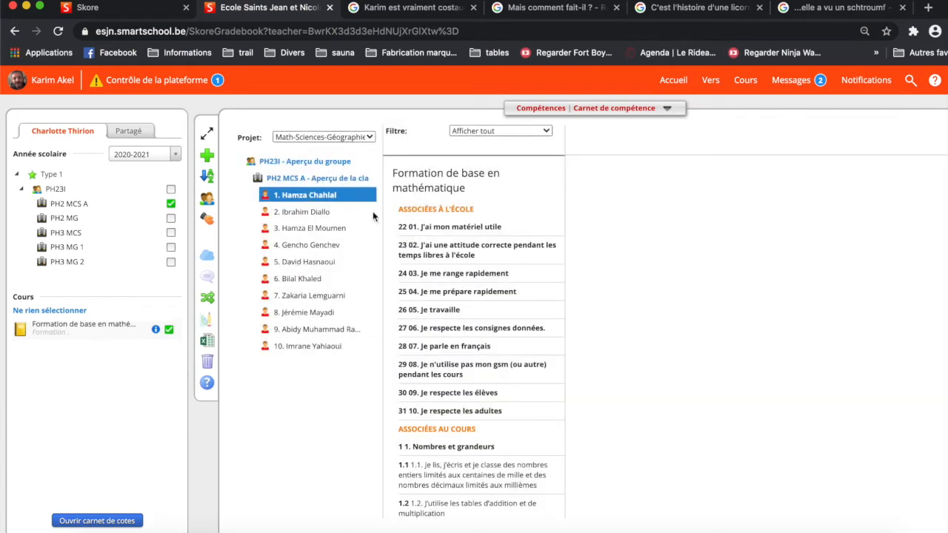
{"action": "scroll", "coordinate": [516, 267], "scroll_direction": "down", "scroll_amount": 10}
{"action": "scroll", "coordinate": [516, 268], "scroll_direction": "up", "scroll_amount": 15}
{"action": "scroll", "coordinate": [463, 414], "scroll_direction": "down", "scroll_amount": 2}
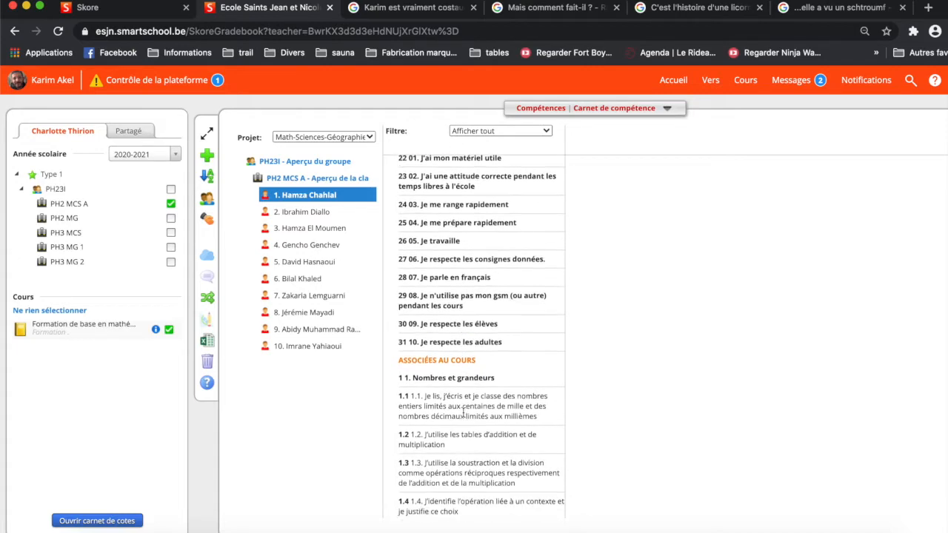
{"action": "scroll", "coordinate": [445, 355], "scroll_direction": "down", "scroll_amount": 20}
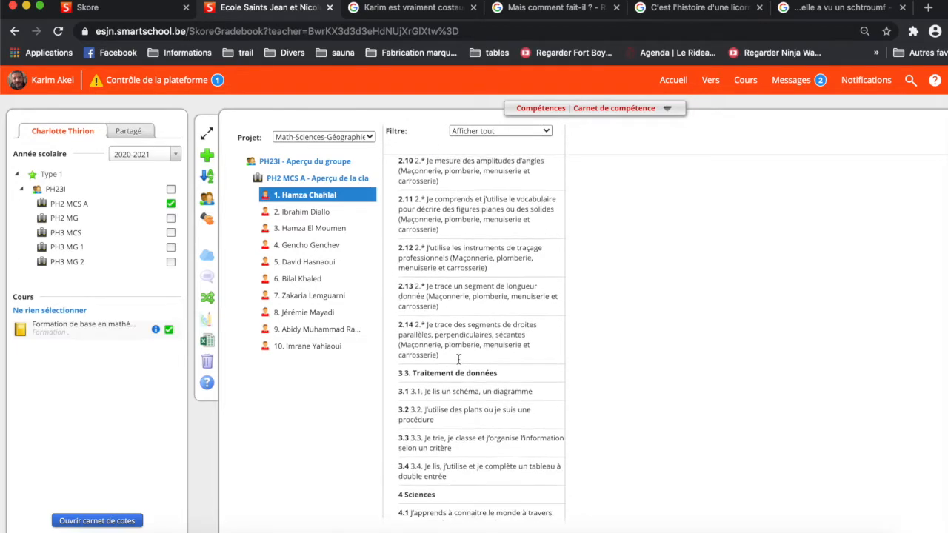
{"action": "scroll", "coordinate": [459, 360], "scroll_direction": "up", "scroll_amount": 20}
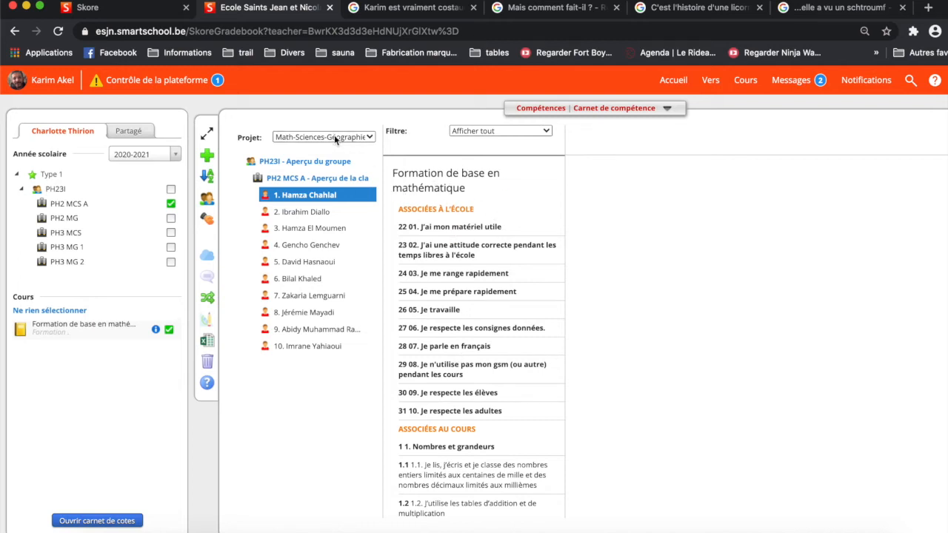
- Create and save a new competence evaluation titled P1
{"action": "left_click", "coordinate": [208, 156]}
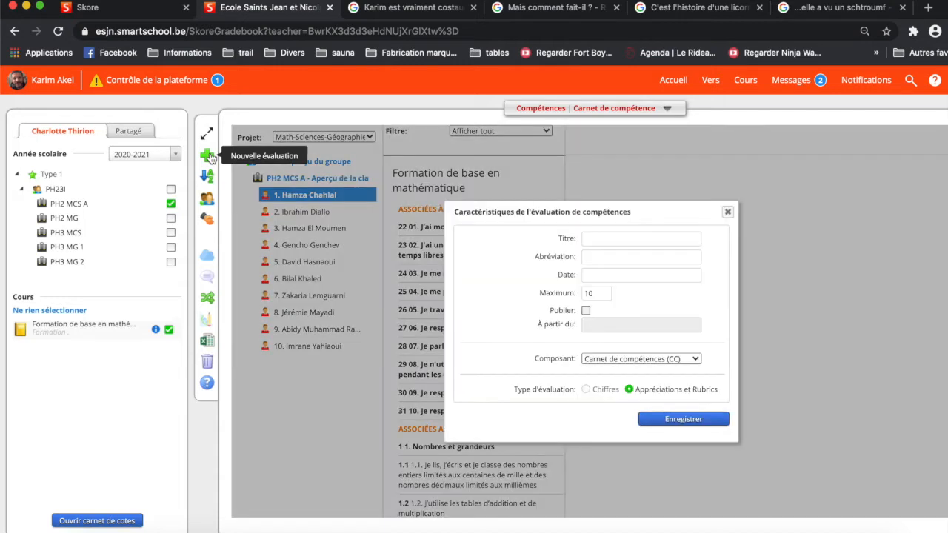
{"action": "left_click", "coordinate": [673, 238]}
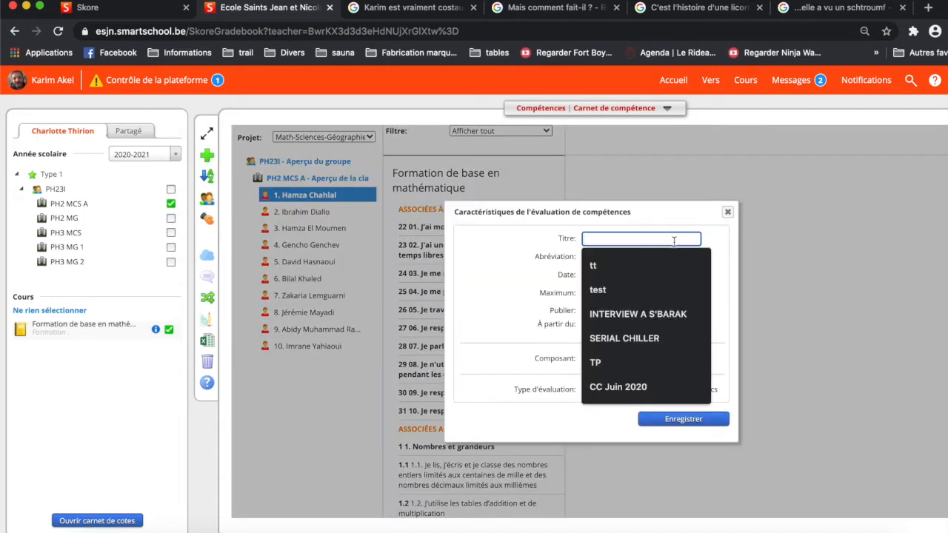
{"action": "type", "text": "P1"}
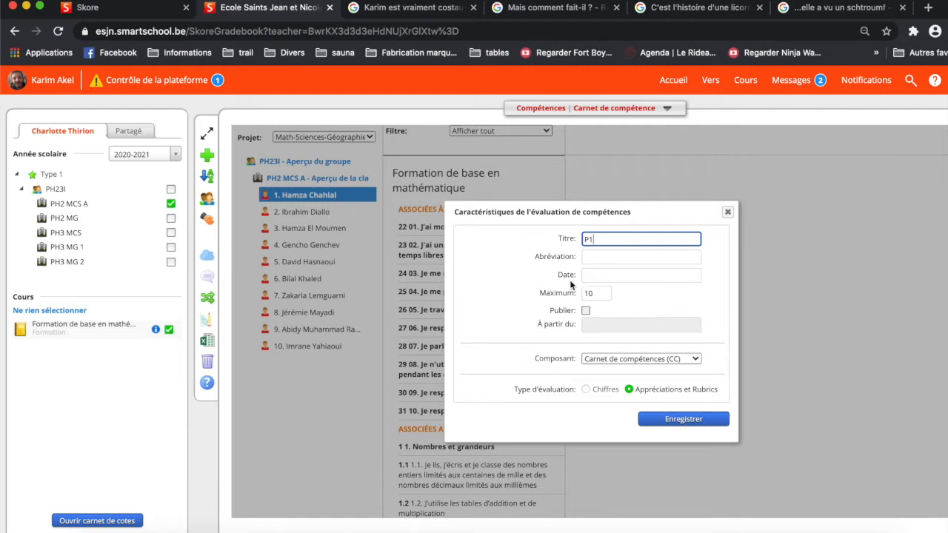
{"action": "left_click", "coordinate": [696, 418]}
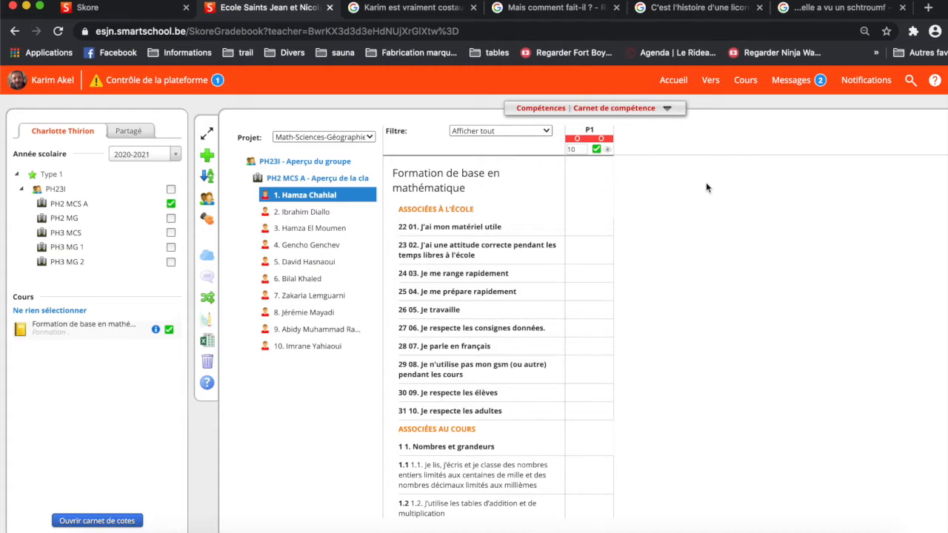
- Review the selected student's list of absences from the P1 column, then close it
{"action": "left_click", "coordinate": [585, 142]}
{"action": "scroll", "coordinate": [571, 169], "scroll_direction": "down", "scroll_amount": 10}
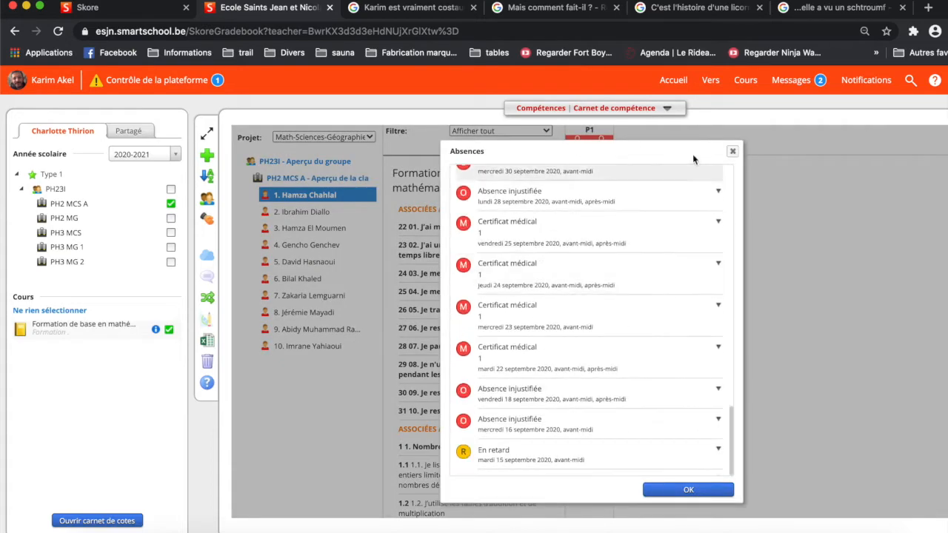
{"action": "left_click", "coordinate": [732, 151]}
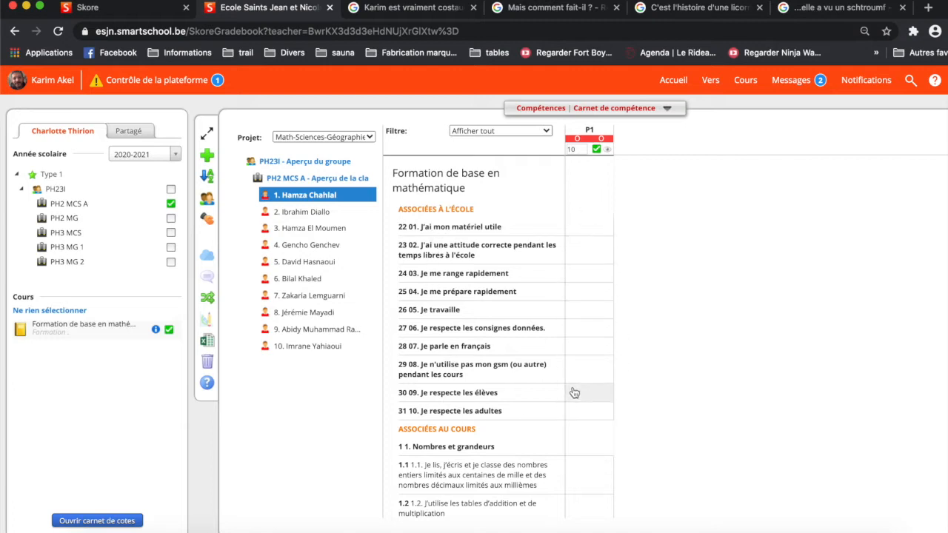
- Rate the selected student's school competences in P1: green flags for 22 and 25 to 29, yellow flags for 23, 30 and 31
{"action": "left_click", "coordinate": [596, 477]}
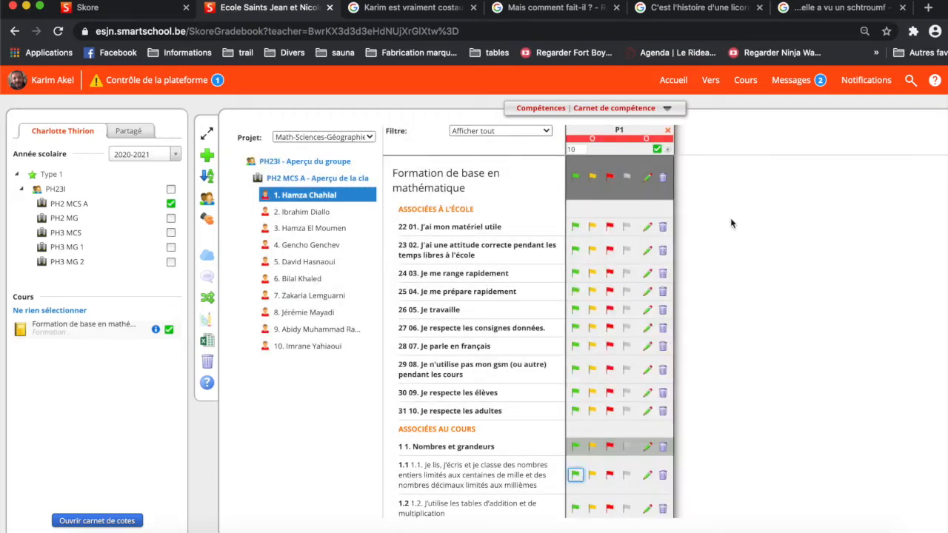
{"action": "left_click", "coordinate": [576, 226]}
{"action": "left_click", "coordinate": [593, 249]}
{"action": "left_click", "coordinate": [575, 291]}
{"action": "left_click", "coordinate": [578, 310]}
{"action": "left_click", "coordinate": [577, 328]}
{"action": "left_click", "coordinate": [577, 345]}
{"action": "left_click", "coordinate": [578, 369]}
{"action": "left_click", "coordinate": [580, 393]}
{"action": "left_click", "coordinate": [593, 392]}
{"action": "left_click", "coordinate": [593, 411]}
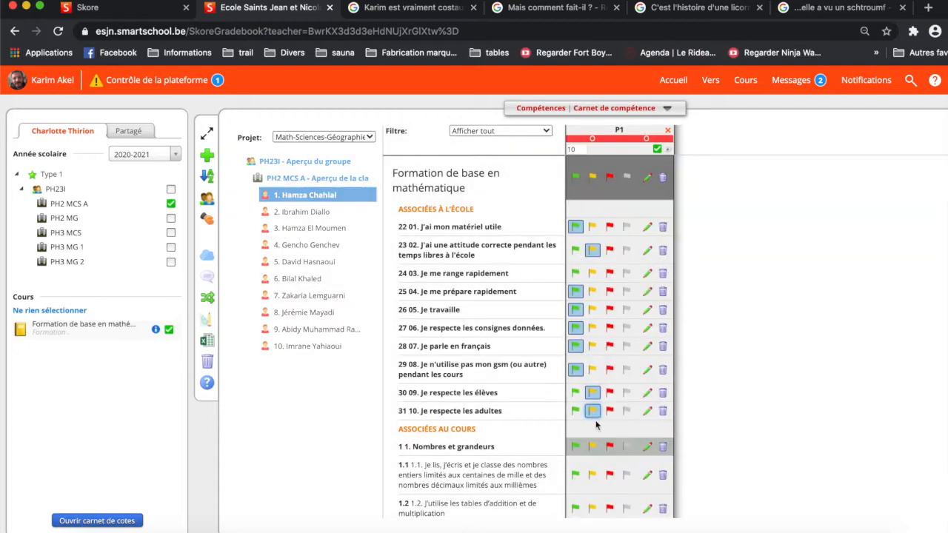
- Rate the student's course competences in P1: red flag for 1.1, grey flag for 1.2 and green flag for 1.3
{"action": "scroll", "coordinate": [501, 393], "scroll_direction": "down", "scroll_amount": 3}
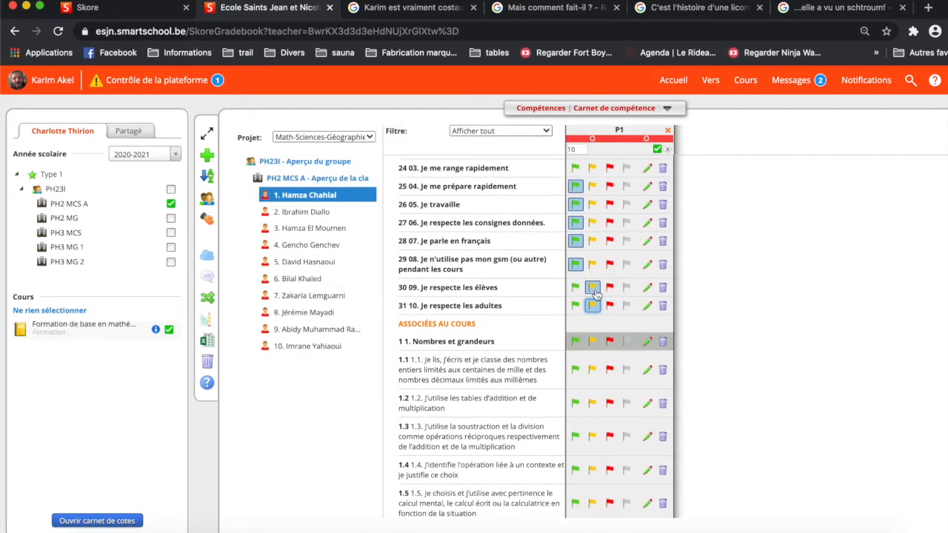
{"action": "scroll", "coordinate": [467, 433], "scroll_direction": "down", "scroll_amount": 3}
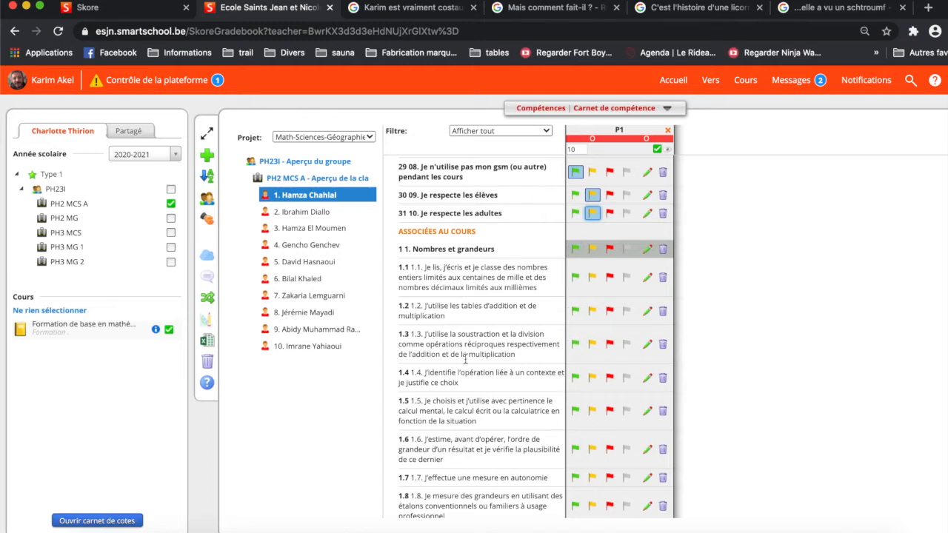
{"action": "scroll", "coordinate": [464, 358], "scroll_direction": "down", "scroll_amount": 10}
{"action": "scroll", "coordinate": [553, 299], "scroll_direction": "up", "scroll_amount": 8}
{"action": "scroll", "coordinate": [556, 263], "scroll_direction": "up", "scroll_amount": 1}
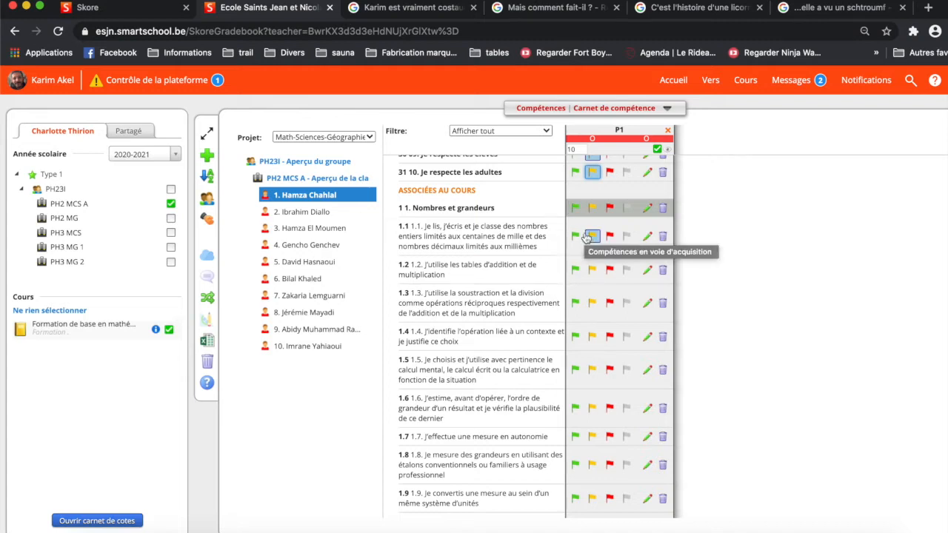
{"action": "scroll", "coordinate": [570, 291], "scroll_direction": "down", "scroll_amount": 1}
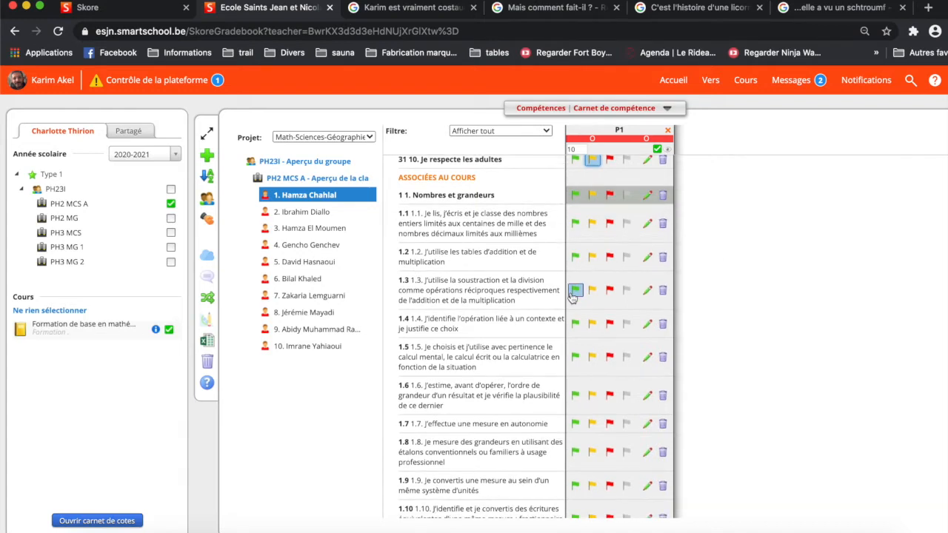
{"action": "scroll", "coordinate": [414, 223], "scroll_direction": "down", "scroll_amount": 2}
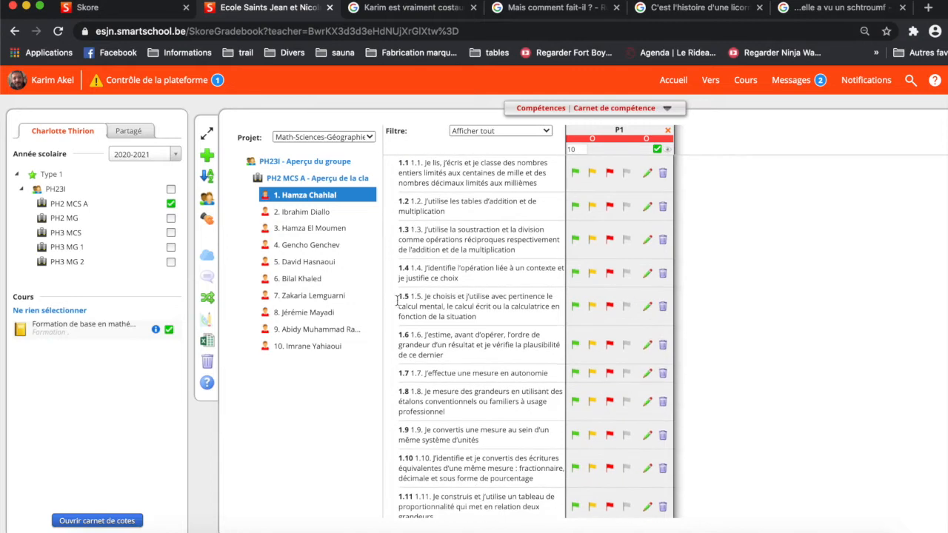
{"action": "scroll", "coordinate": [451, 436], "scroll_direction": "down", "scroll_amount": 14}
{"action": "scroll", "coordinate": [560, 353], "scroll_direction": "up", "scroll_amount": 20}
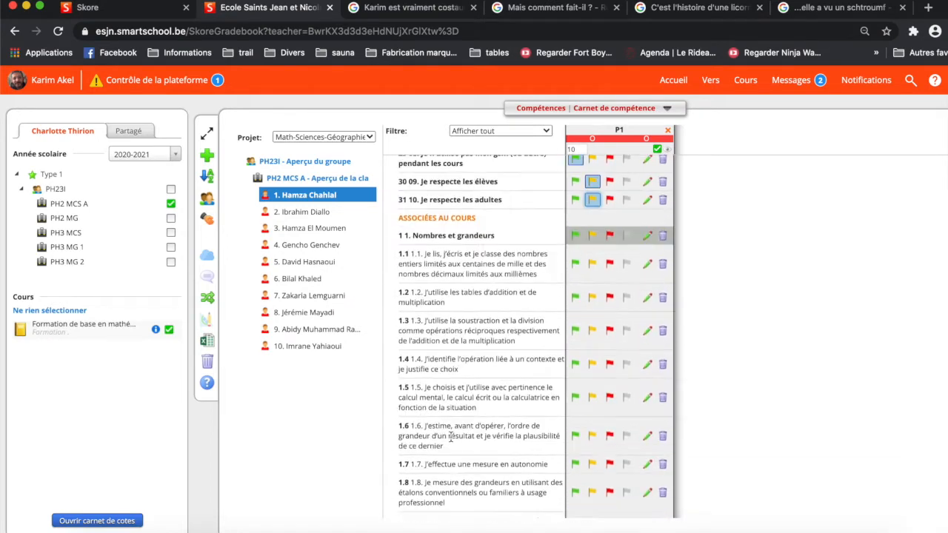
{"action": "left_click", "coordinate": [575, 323]}
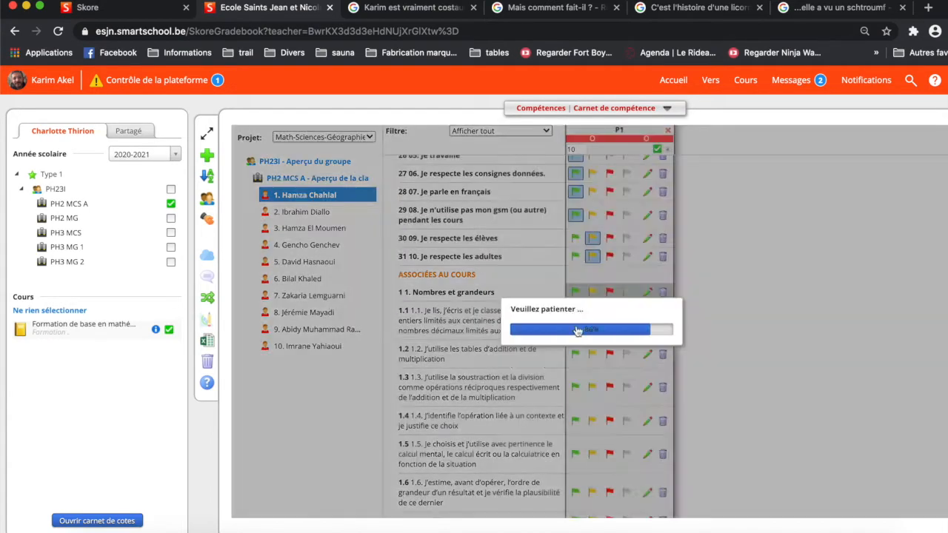
{"action": "scroll", "coordinate": [584, 418], "scroll_direction": "down", "scroll_amount": 5}
{"action": "left_click", "coordinate": [626, 319]}
{"action": "left_click", "coordinate": [575, 353]}
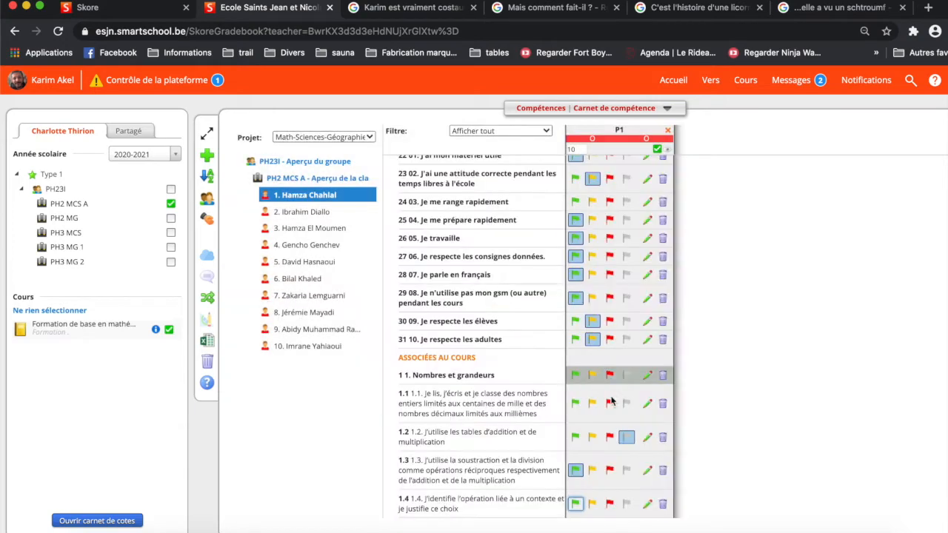
{"action": "left_click", "coordinate": [609, 405]}
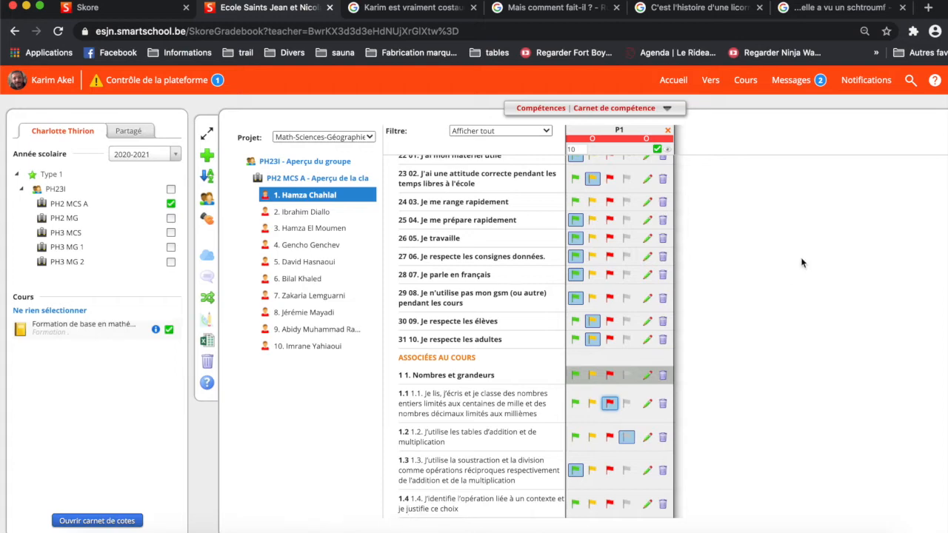
{"action": "left_click", "coordinate": [800, 262]}
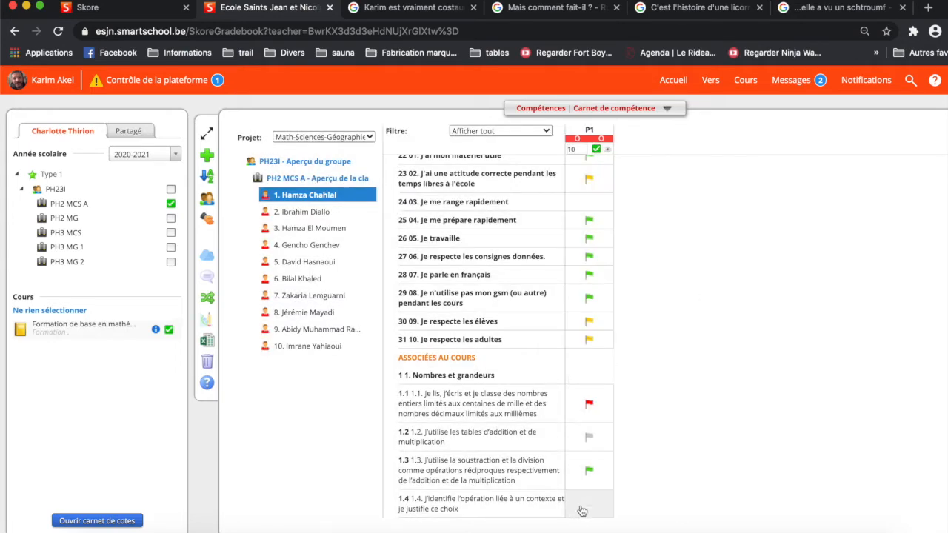
- Look through the rated P1 competences and start a new filter for the competence list
{"action": "scroll", "coordinate": [750, 363], "scroll_direction": "down", "scroll_amount": 4}
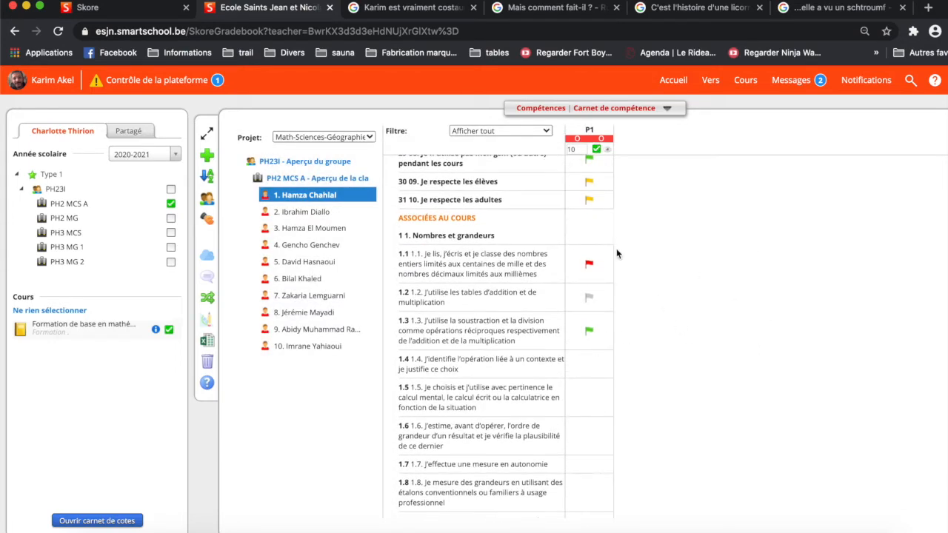
{"action": "scroll", "coordinate": [694, 298], "scroll_direction": "up", "scroll_amount": 4}
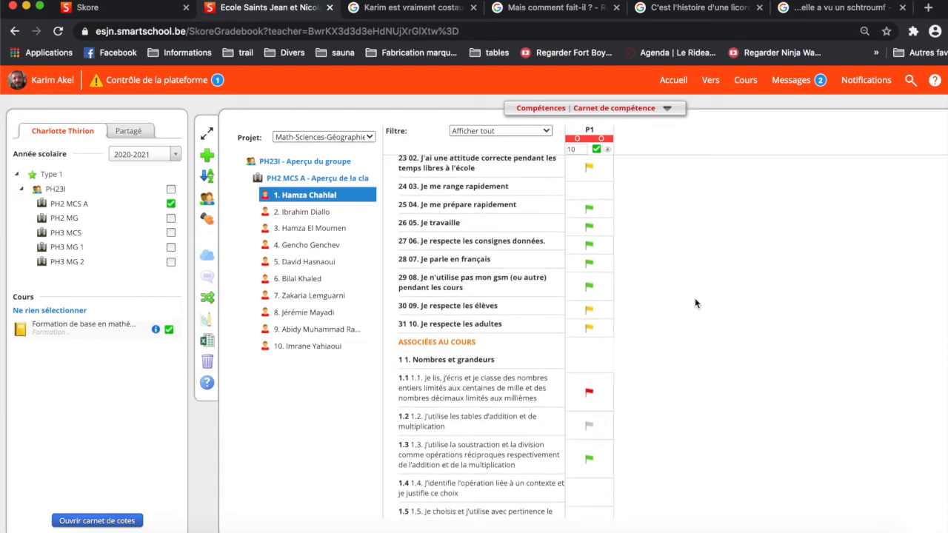
{"action": "scroll", "coordinate": [501, 425], "scroll_direction": "down", "scroll_amount": 20}
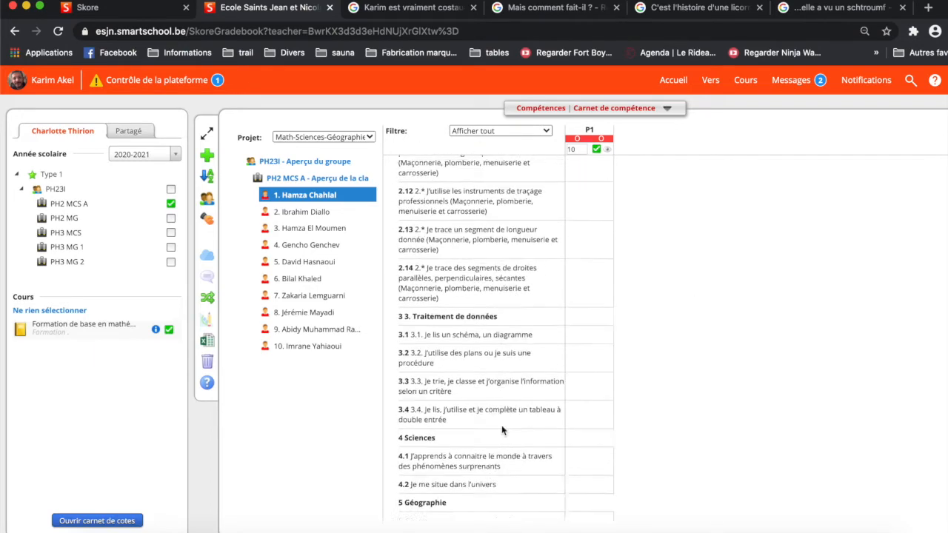
{"action": "scroll", "coordinate": [501, 425], "scroll_direction": "up", "scroll_amount": 20}
{"action": "scroll", "coordinate": [501, 426], "scroll_direction": "up", "scroll_amount": 4}
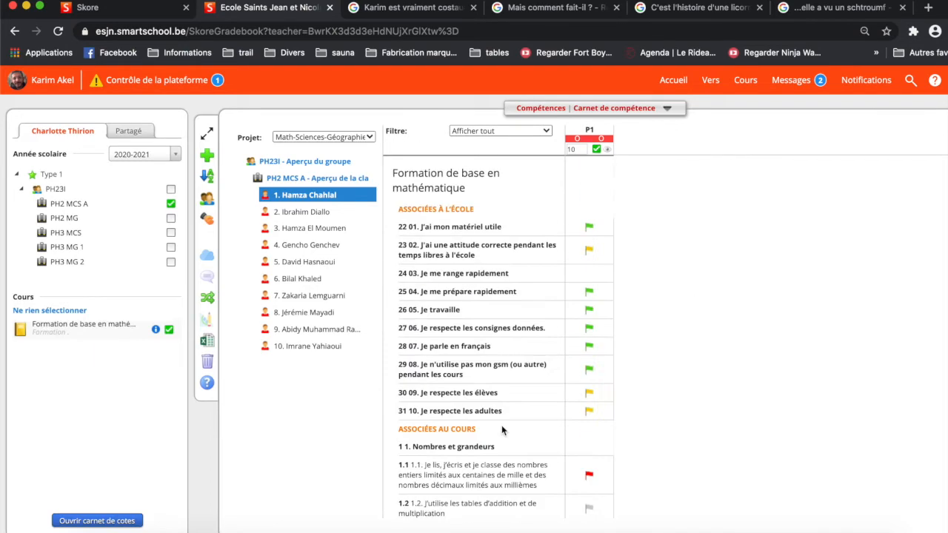
{"action": "left_click", "coordinate": [484, 131]}
{"action": "left_click", "coordinate": [485, 141]}
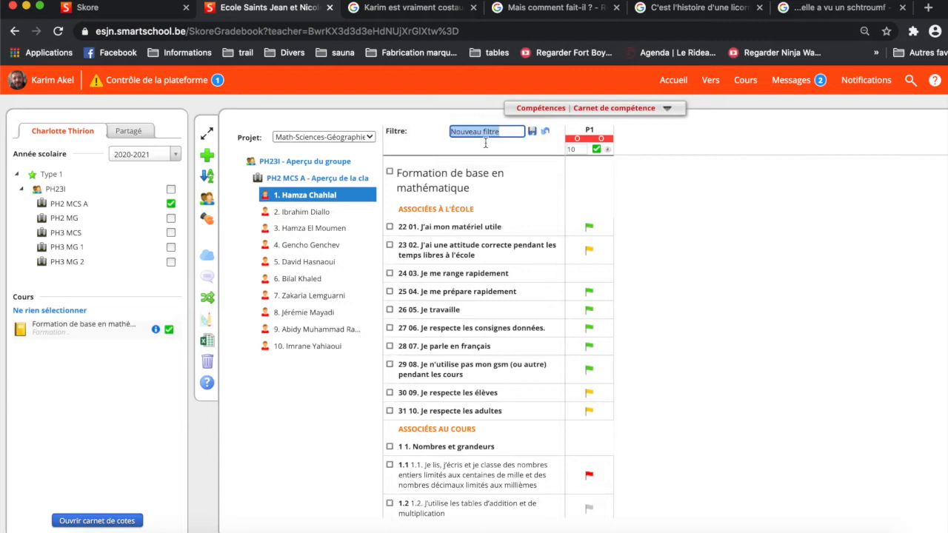
- Include the course competences 1.1, 1.2 and 1.3 in the new filter and save it as Test
{"action": "scroll", "coordinate": [407, 296], "scroll_direction": "down", "scroll_amount": 2}
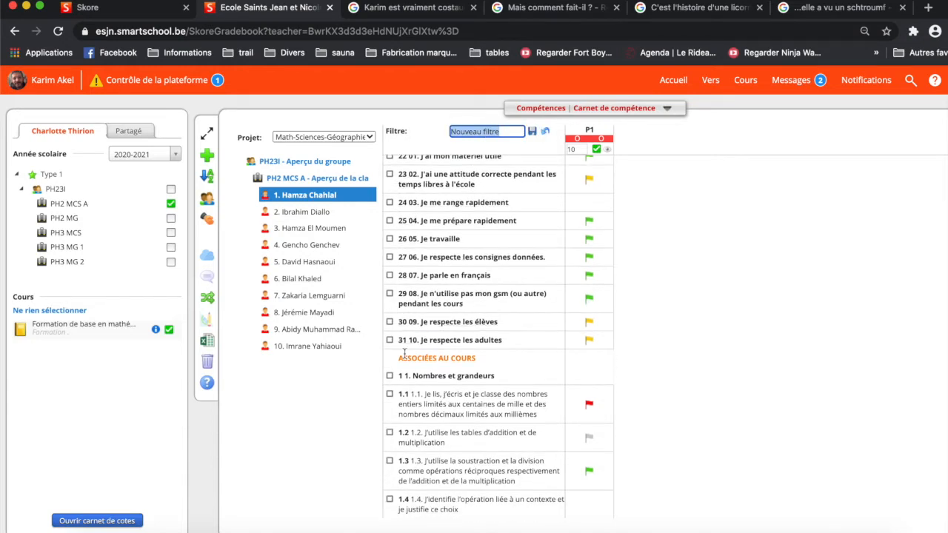
{"action": "left_click", "coordinate": [389, 394]}
{"action": "left_click", "coordinate": [390, 432]}
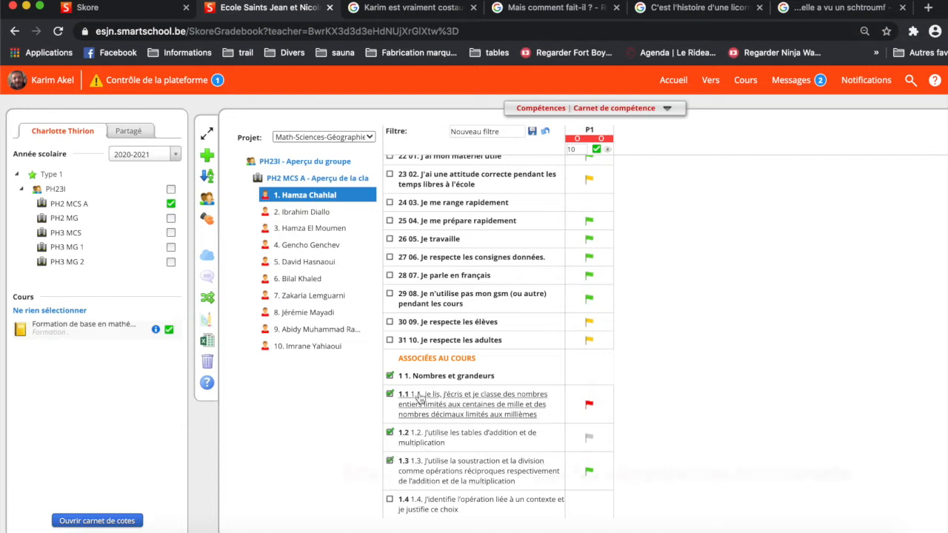
{"action": "scroll", "coordinate": [439, 409], "scroll_direction": "up", "scroll_amount": 2}
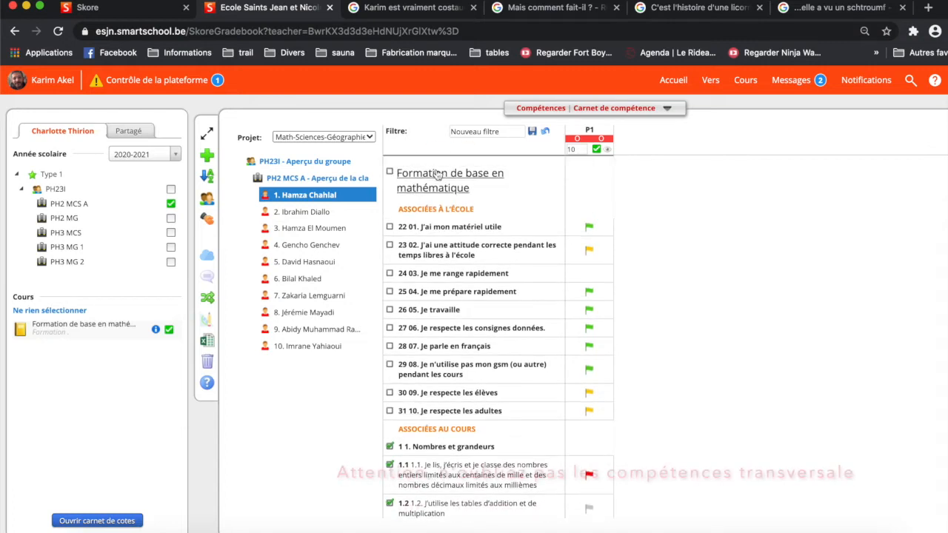
{"action": "left_click", "coordinate": [479, 132]}
{"action": "type", "text": "Test"}
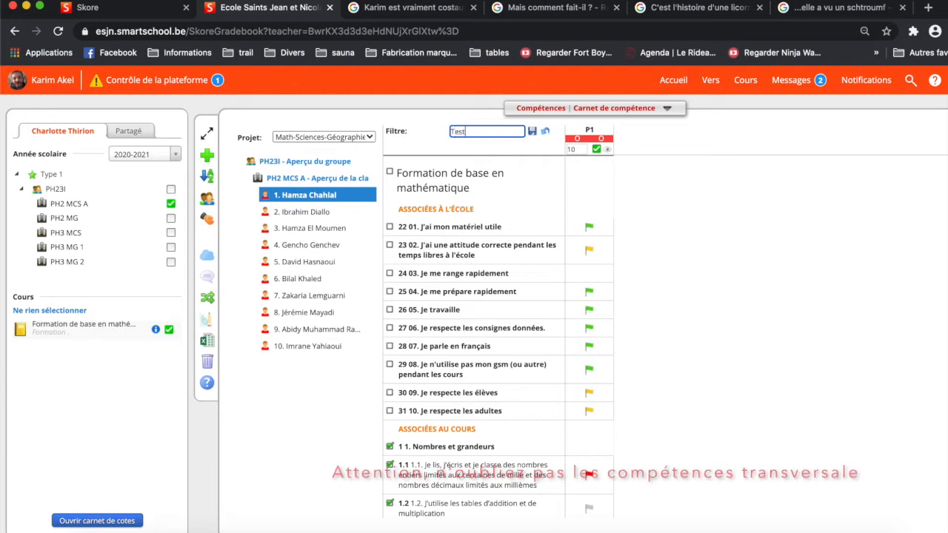
{"action": "left_click", "coordinate": [531, 131]}
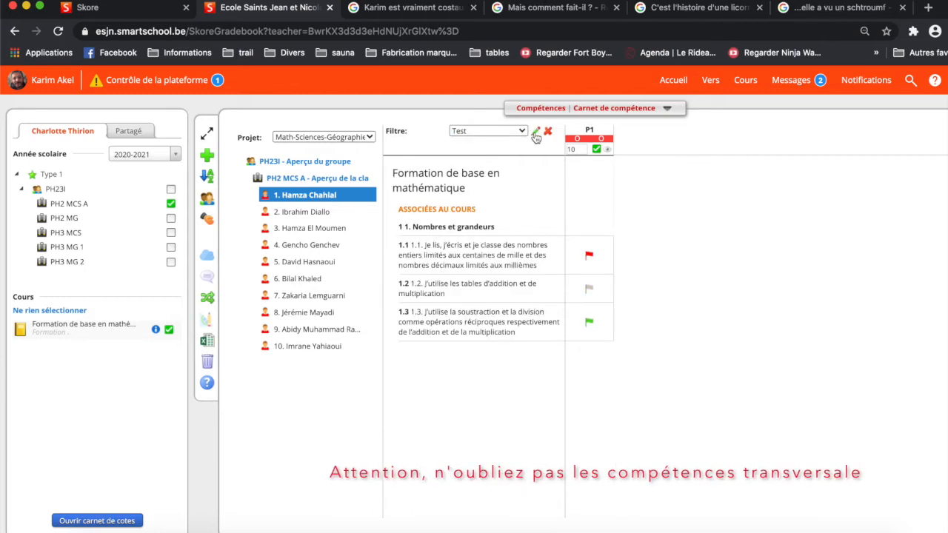
- View students 3, 6 and 7 of class PH2 MCS A with the Test filter applied
{"action": "left_click", "coordinate": [311, 228]}
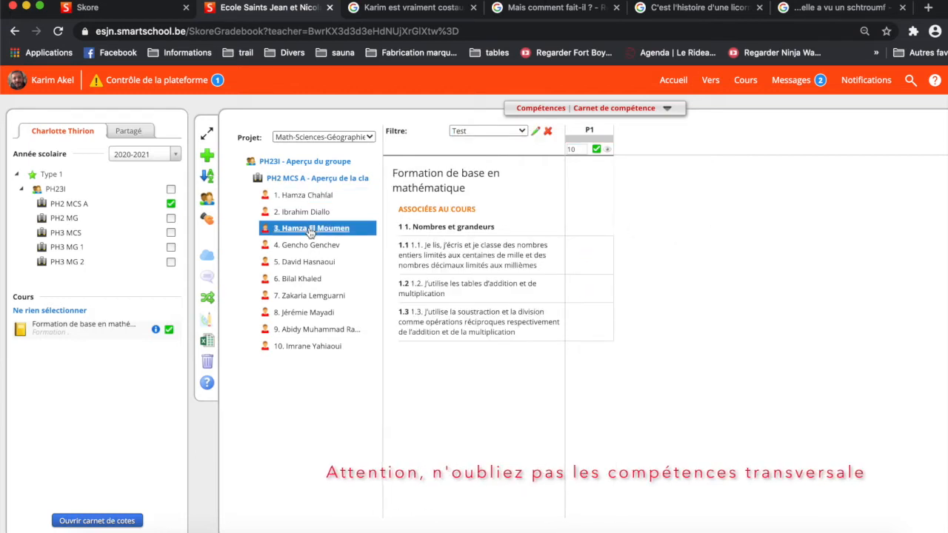
{"action": "left_click", "coordinate": [306, 278]}
{"action": "left_click", "coordinate": [307, 295]}
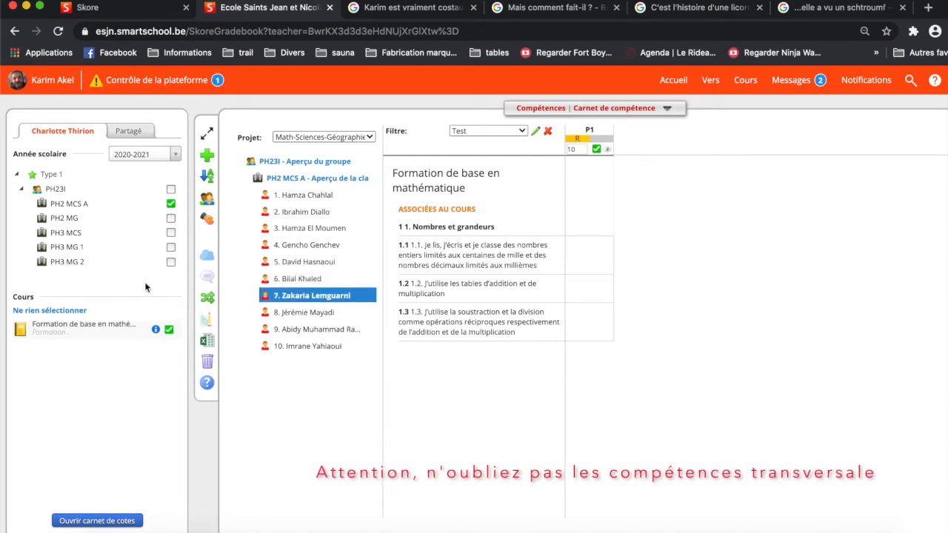
- In the PH2 MG gradebook, show the third student's Français (FR) project and check which filters it offers
{"action": "left_click", "coordinate": [171, 219]}
{"action": "left_click", "coordinate": [113, 521]}
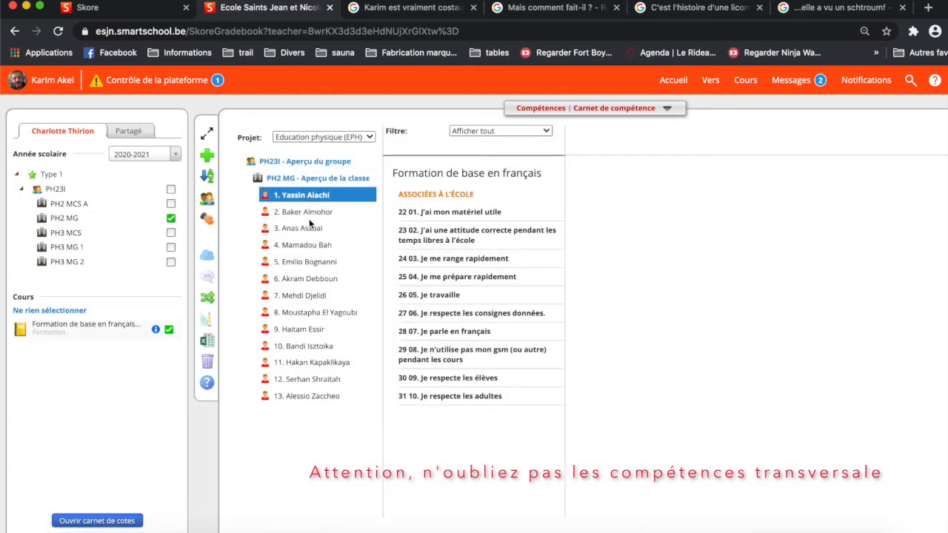
{"action": "left_click", "coordinate": [307, 228]}
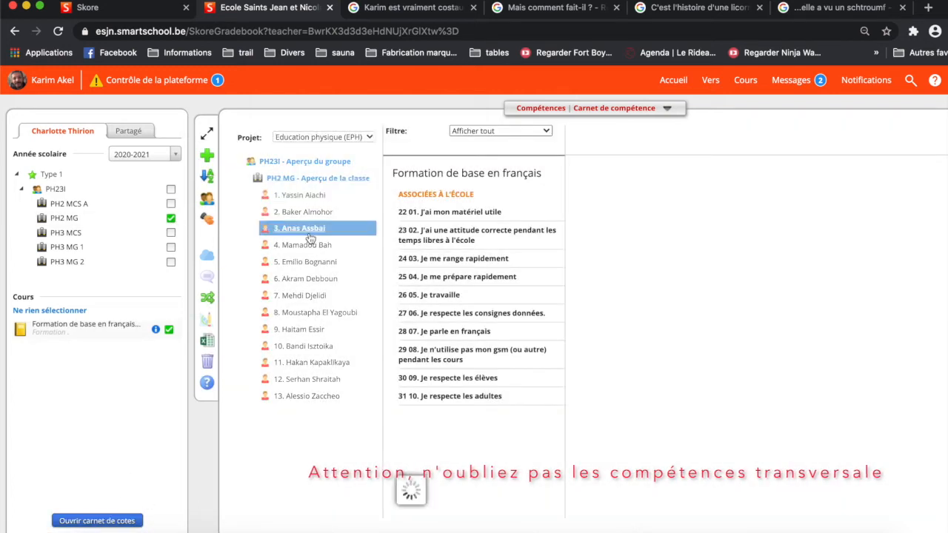
{"action": "left_click", "coordinate": [323, 138]}
{"action": "left_click", "coordinate": [318, 152]}
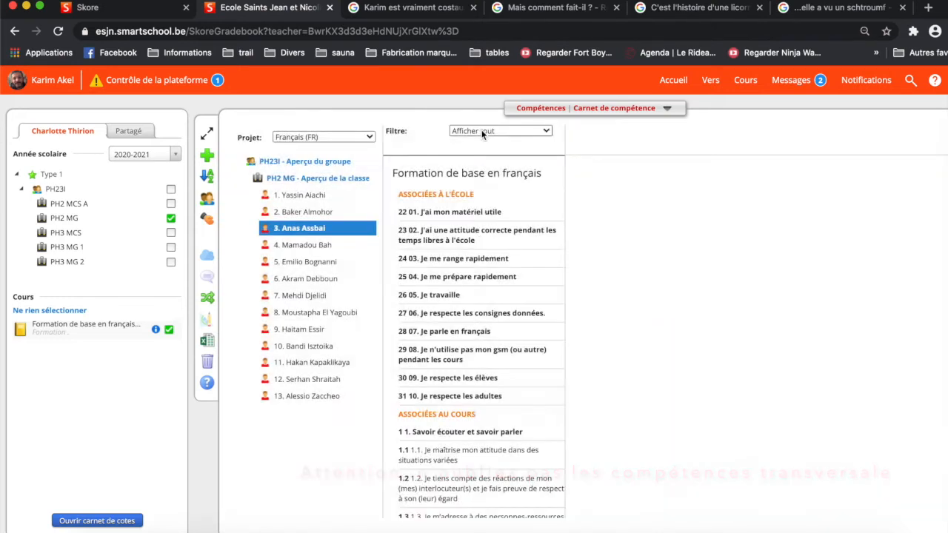
{"action": "left_click", "coordinate": [482, 130]}
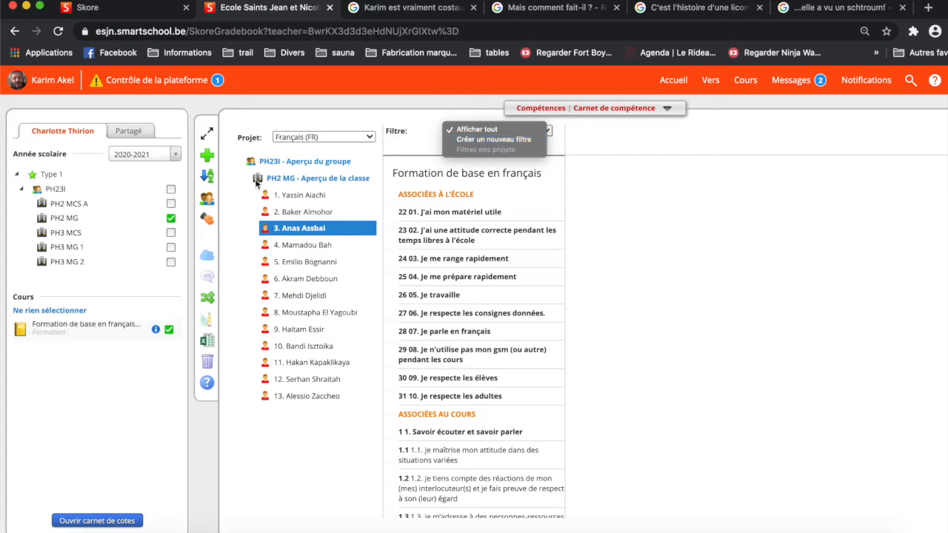
- Open the PH3 MCS gradebook and switch its project to Math-Sciences-Géographie (MATHSCGEO)
{"action": "left_click", "coordinate": [171, 232]}
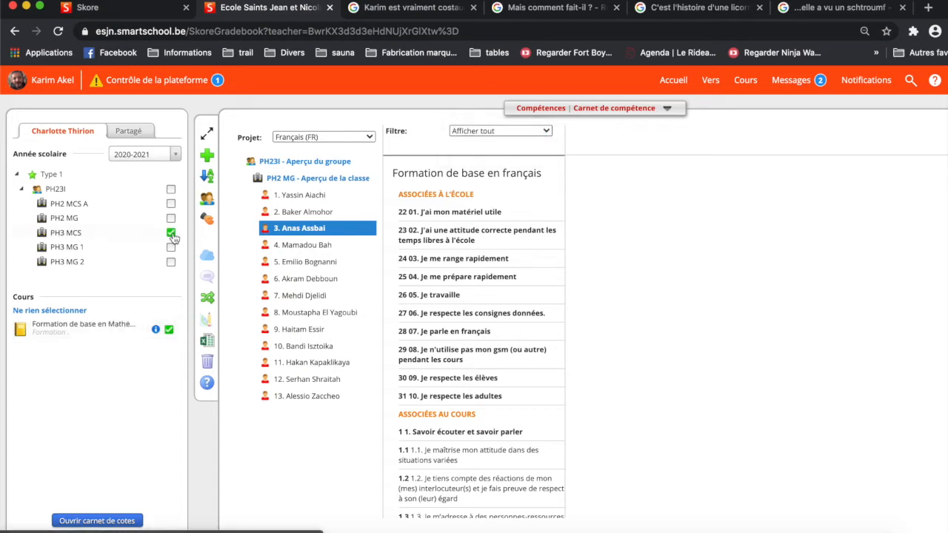
{"action": "left_click", "coordinate": [109, 521]}
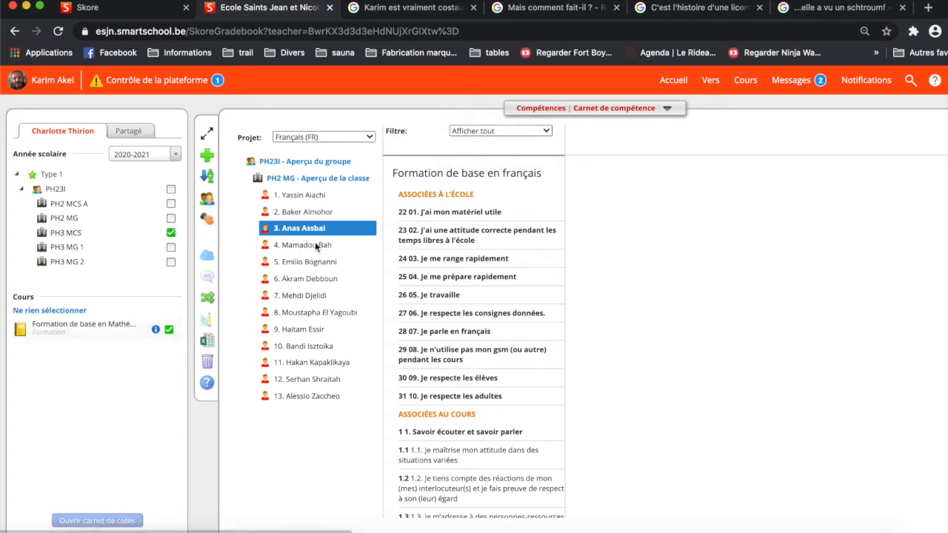
{"action": "left_click", "coordinate": [329, 137]}
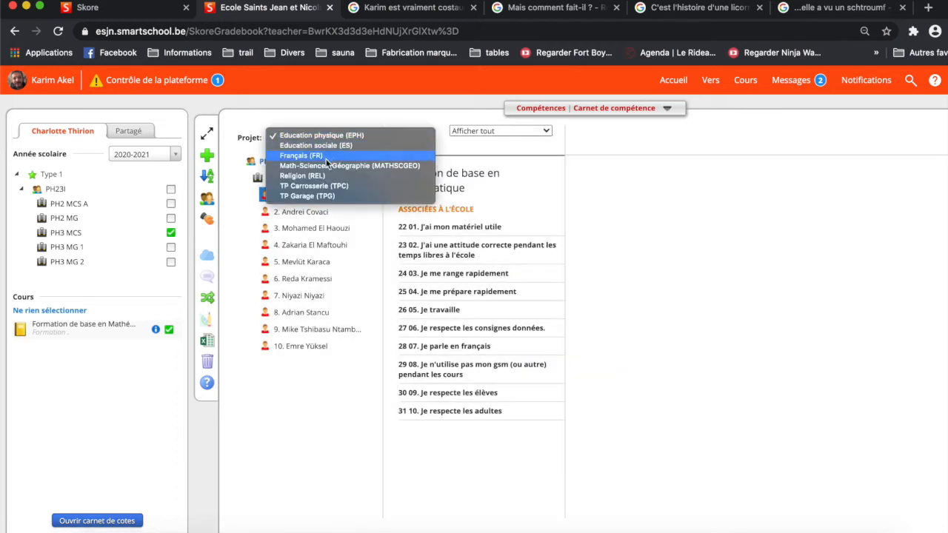
{"action": "left_click", "coordinate": [433, 156]}
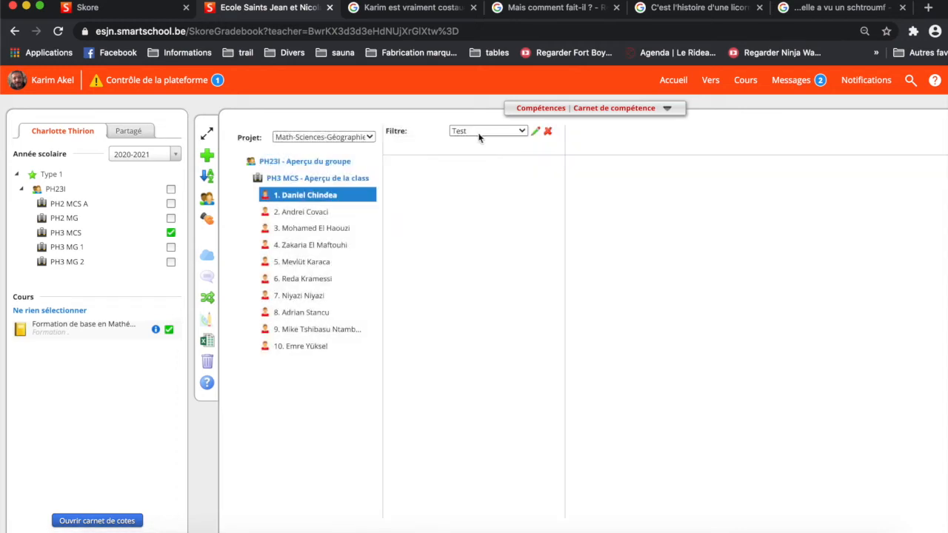
- Check the project's list of filters and delete the Test filter
{"action": "left_click", "coordinate": [482, 131]}
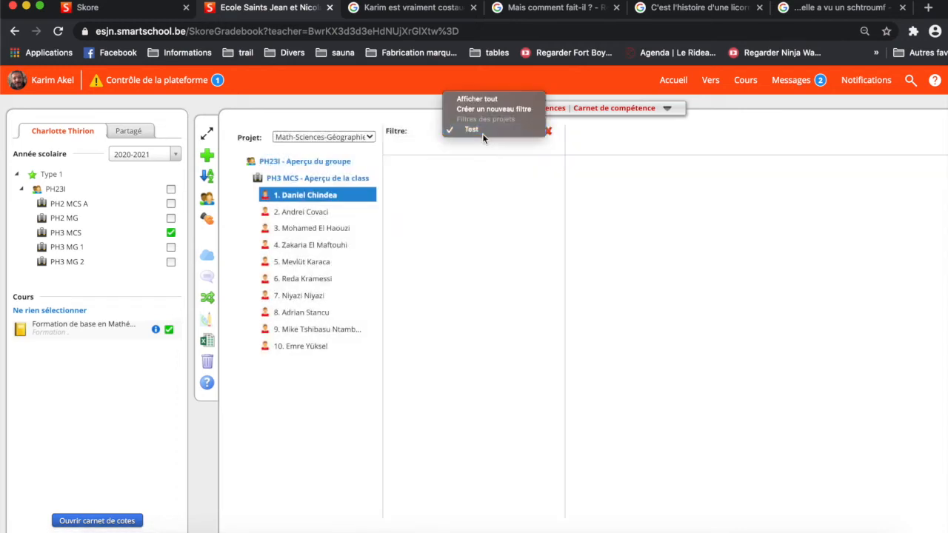
{"action": "left_click", "coordinate": [480, 269]}
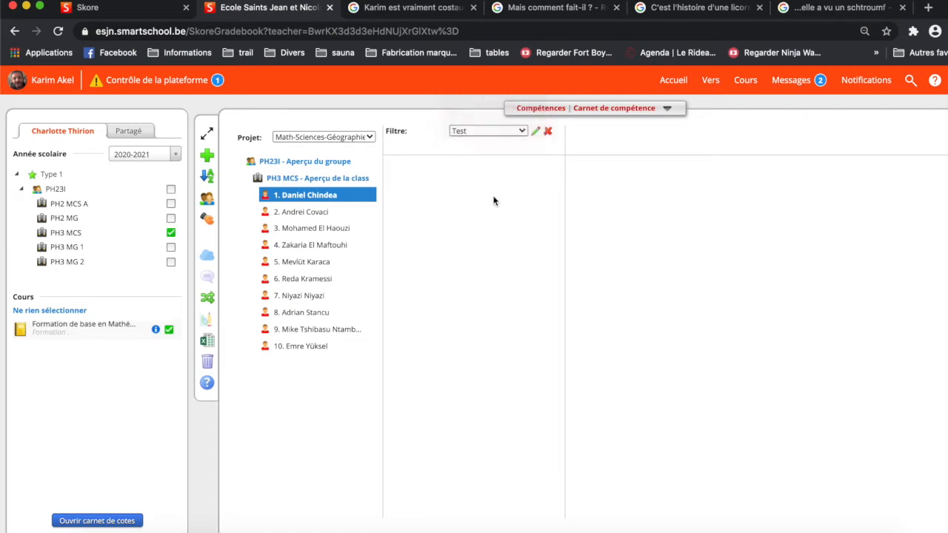
{"action": "left_click", "coordinate": [548, 132]}
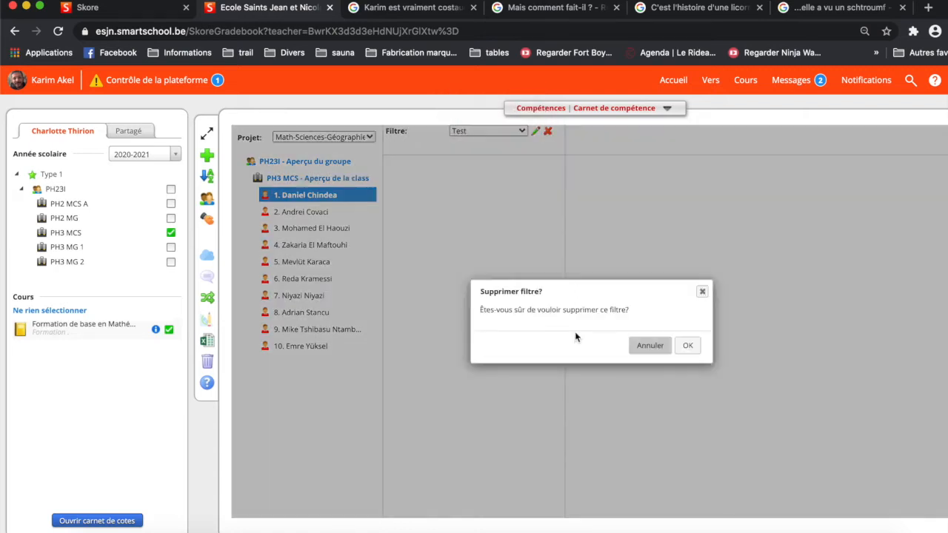
{"action": "left_click", "coordinate": [678, 345]}
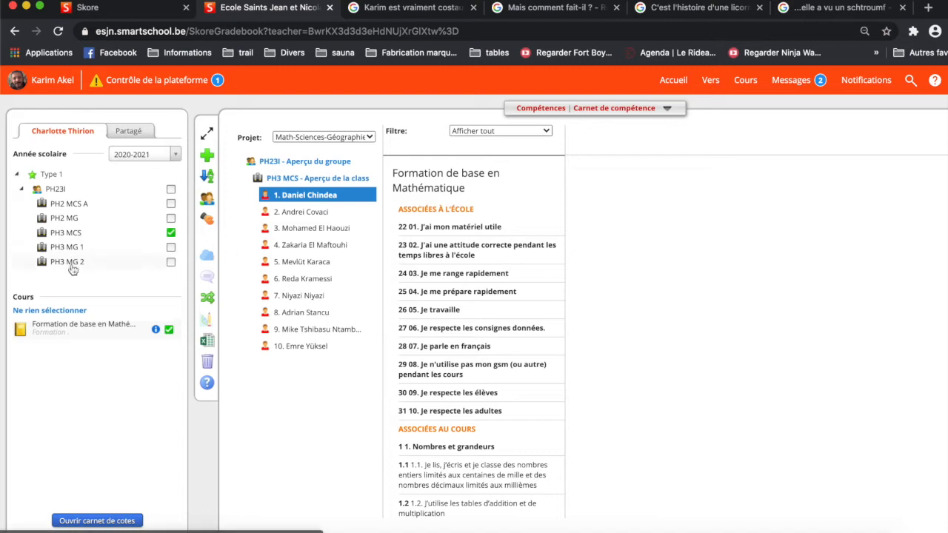
- Return to the PH2 MCS A gradebook and show its Math-Sciences-Géographie project
{"action": "left_click", "coordinate": [173, 205]}
{"action": "left_click", "coordinate": [94, 518]}
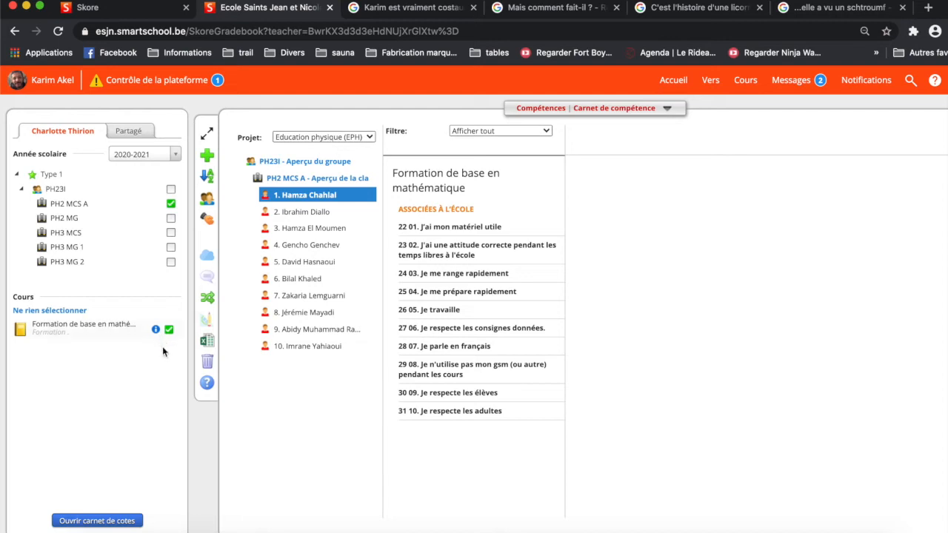
{"action": "left_click", "coordinate": [320, 136]}
{"action": "left_click", "coordinate": [319, 166]}
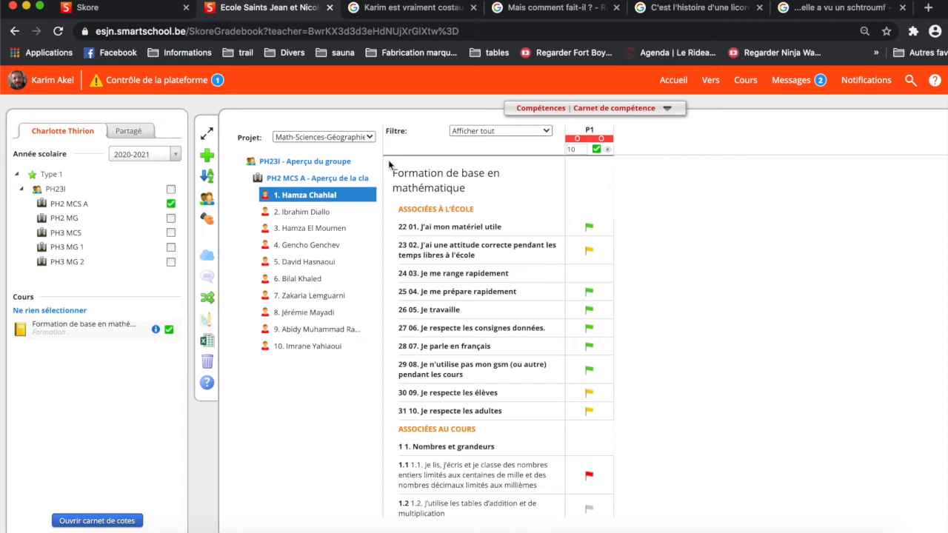
- Replace the rated P1 with a new competence evaluation titled P1, maximum 10, component Carnet de compétences (CC), type Appréciations et Rubrics
{"action": "scroll", "coordinate": [581, 398], "scroll_direction": "down", "scroll_amount": 1}
{"action": "scroll", "coordinate": [583, 355], "scroll_direction": "up", "scroll_amount": 1}
{"action": "left_click", "coordinate": [591, 129]}
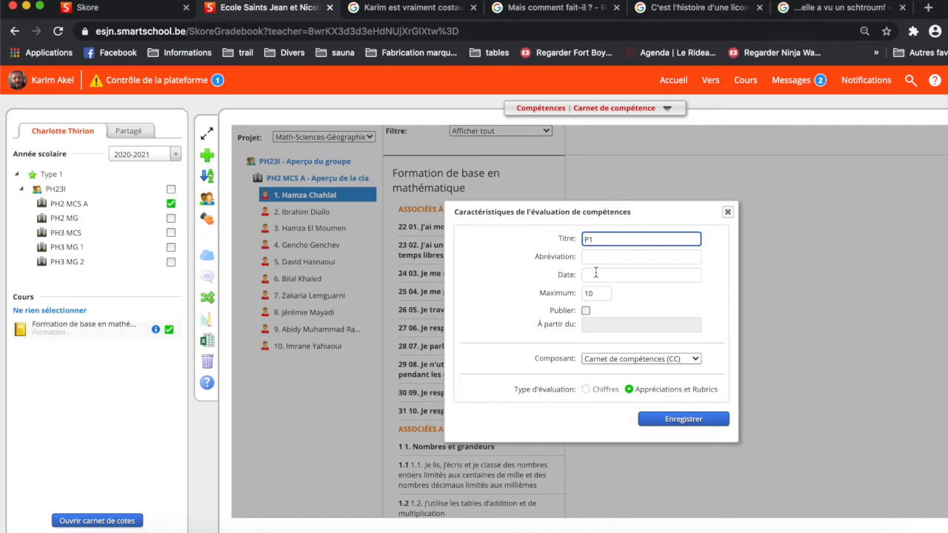
{"action": "left_click", "coordinate": [684, 419]}
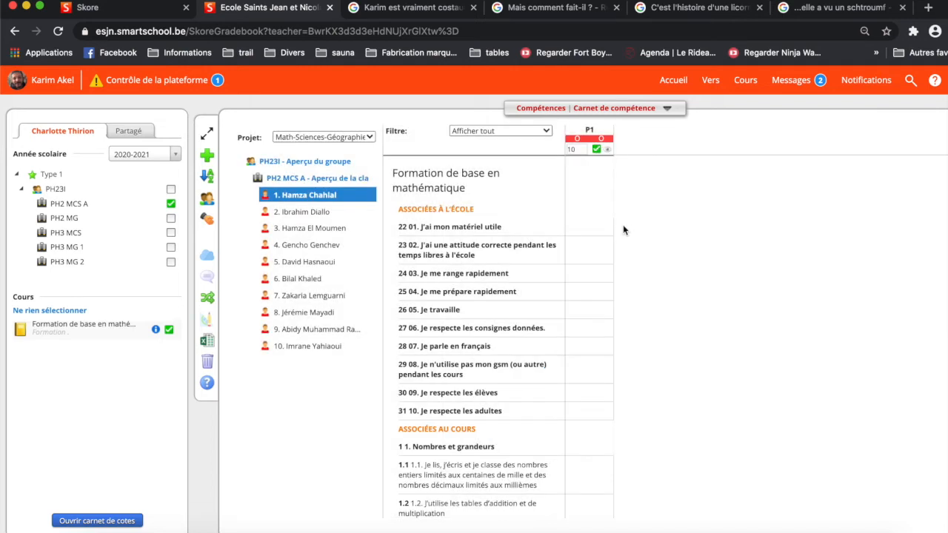
- Bulk-rate the first student in P1: green flags for the whole course, red for 1. Nombres et grandeurs, yellow for 3. Traitement de données
{"action": "left_click", "coordinate": [594, 302]}
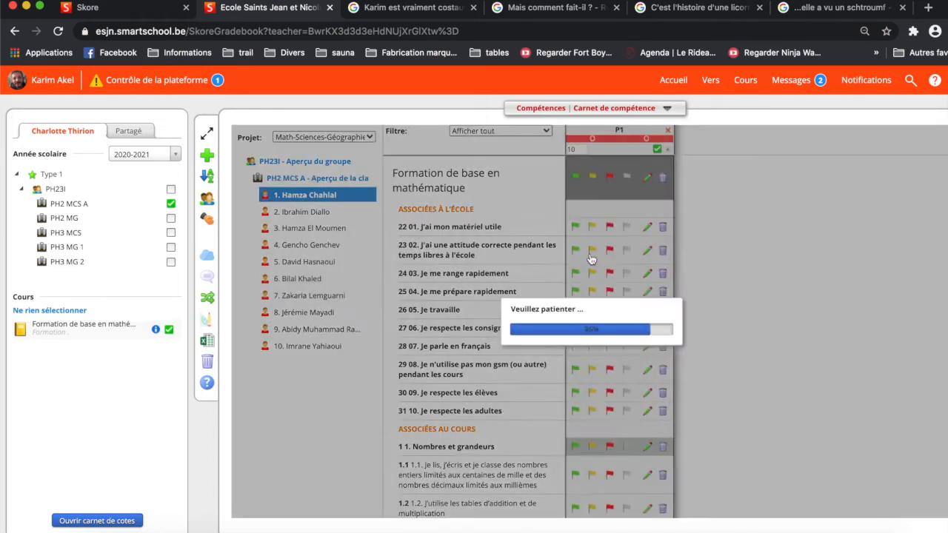
{"action": "left_click", "coordinate": [575, 177]}
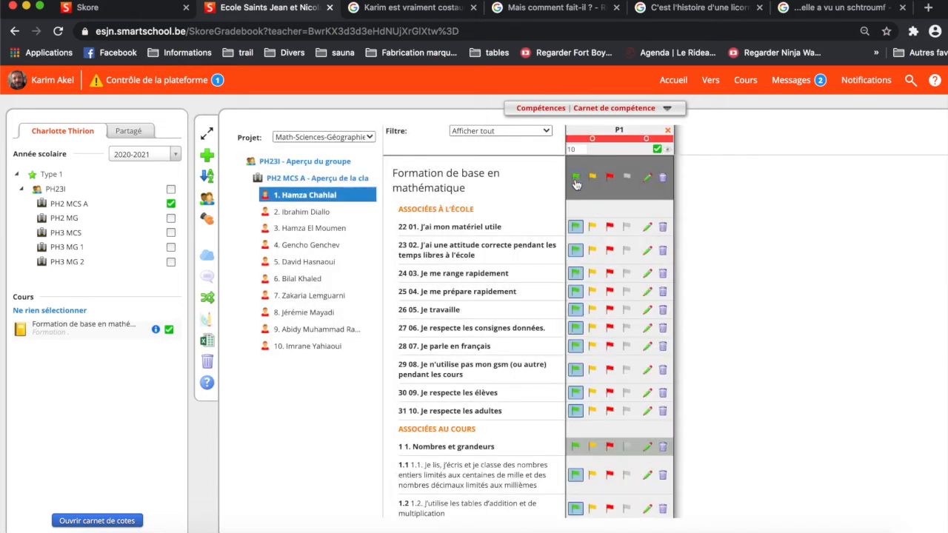
{"action": "scroll", "coordinate": [599, 425], "scroll_direction": "down", "scroll_amount": 10}
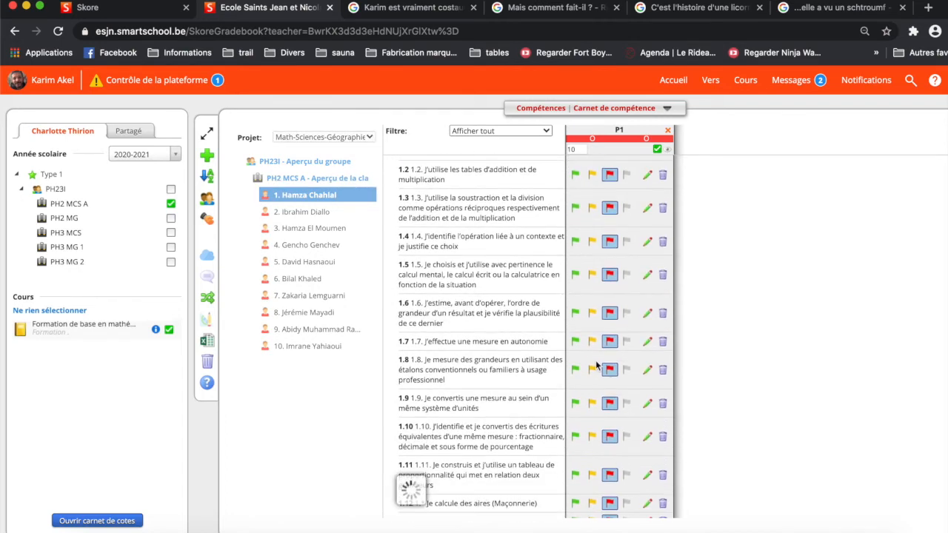
{"action": "scroll", "coordinate": [598, 367], "scroll_direction": "down", "scroll_amount": 5}
{"action": "left_click", "coordinate": [592, 321]}
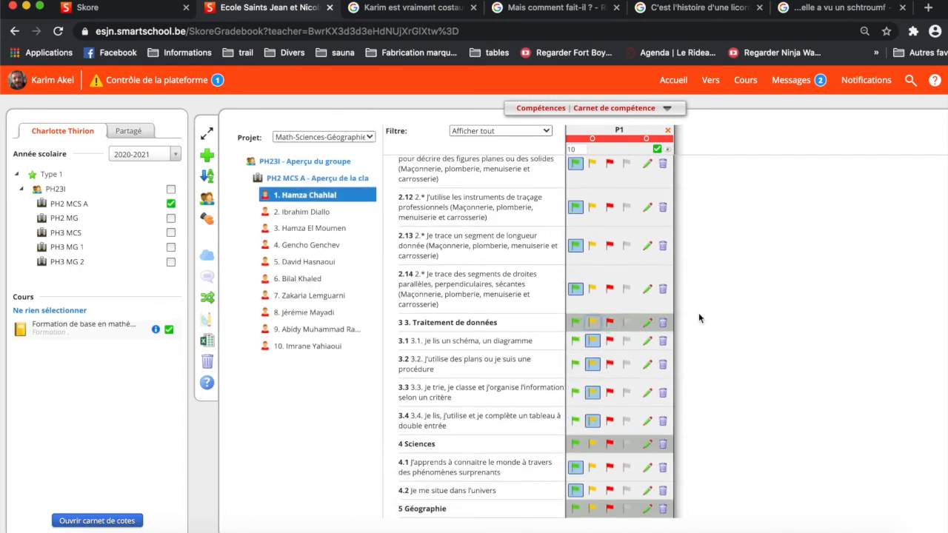
{"action": "scroll", "coordinate": [698, 322], "scroll_direction": "up", "scroll_amount": 15}
{"action": "left_click", "coordinate": [699, 220]}
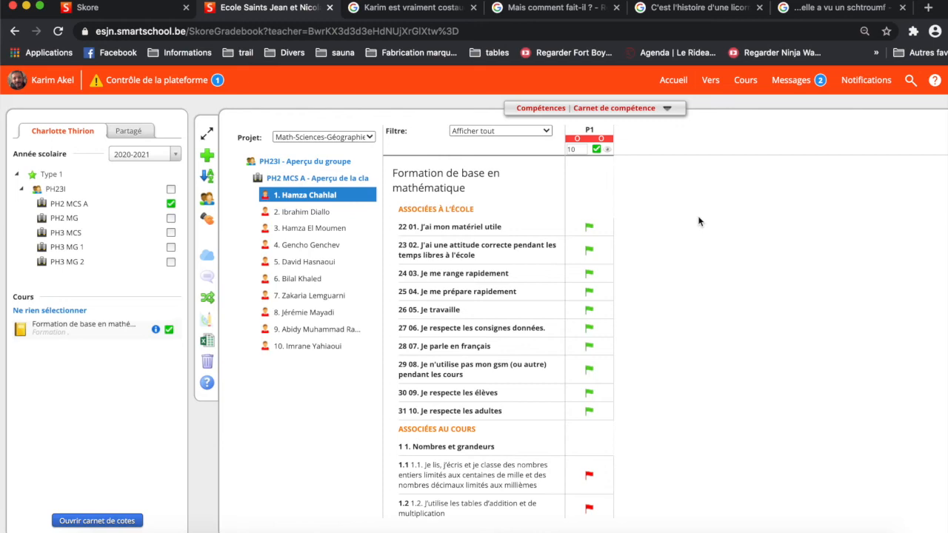
{"action": "scroll", "coordinate": [615, 408], "scroll_direction": "down", "scroll_amount": 8}
{"action": "scroll", "coordinate": [614, 408], "scroll_direction": "up", "scroll_amount": 8}
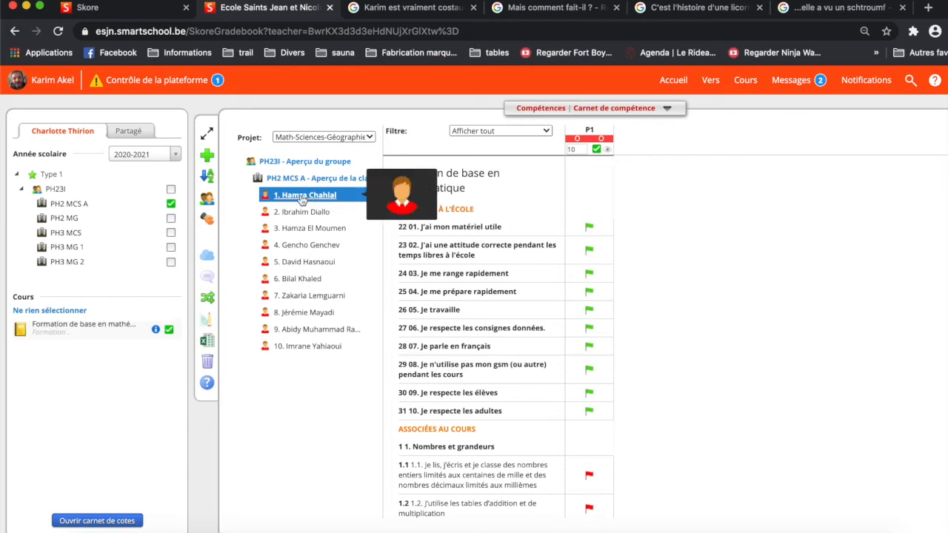
- In Suivi des élèves, open the first student's file in class PH2 MCS A, under TYPE 1, Phase 2&3, Industrie
{"action": "left_click", "coordinate": [708, 81]}
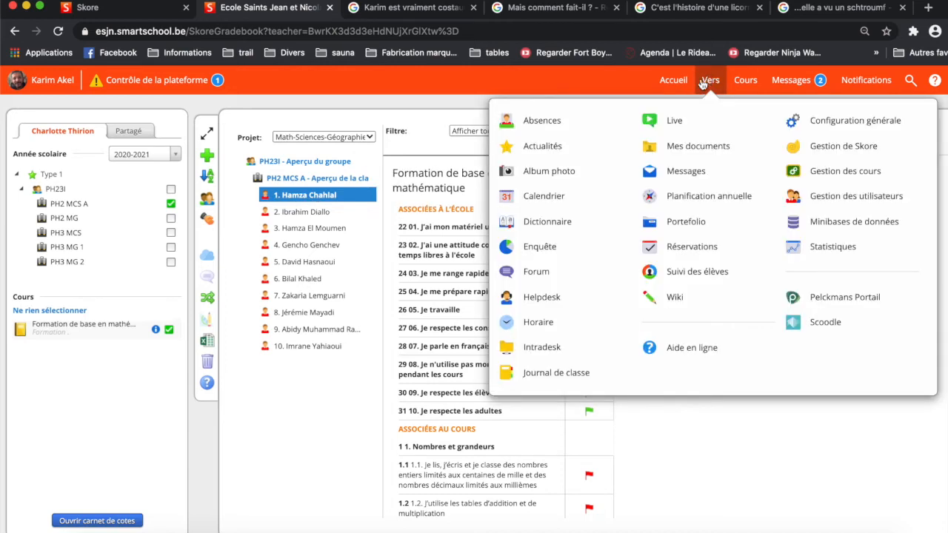
{"action": "left_click", "coordinate": [691, 274]}
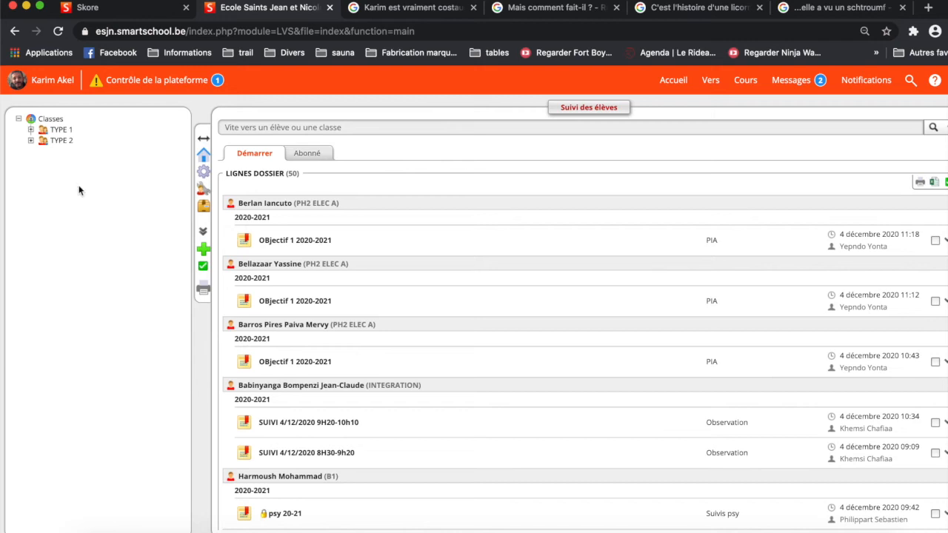
{"action": "left_click", "coordinate": [30, 130]}
{"action": "left_click", "coordinate": [43, 162]}
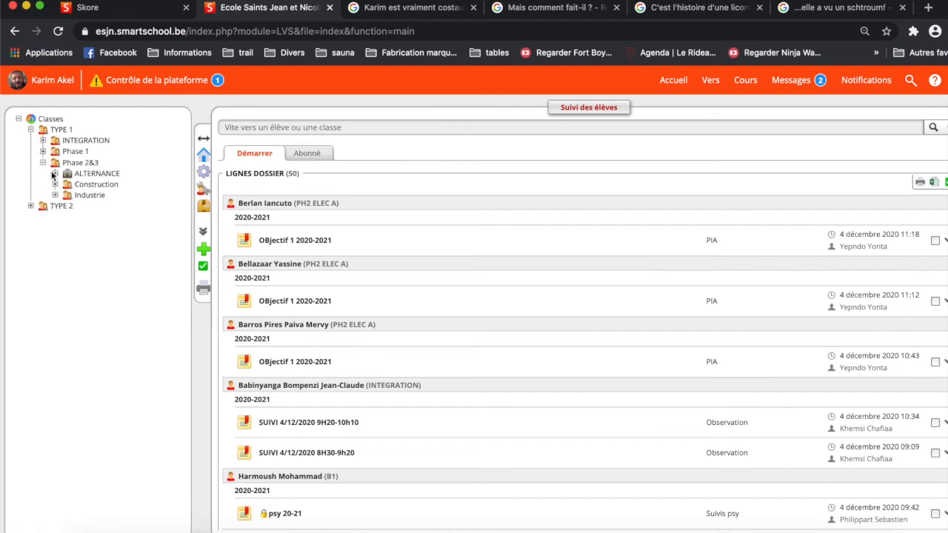
{"action": "left_click", "coordinate": [55, 194]}
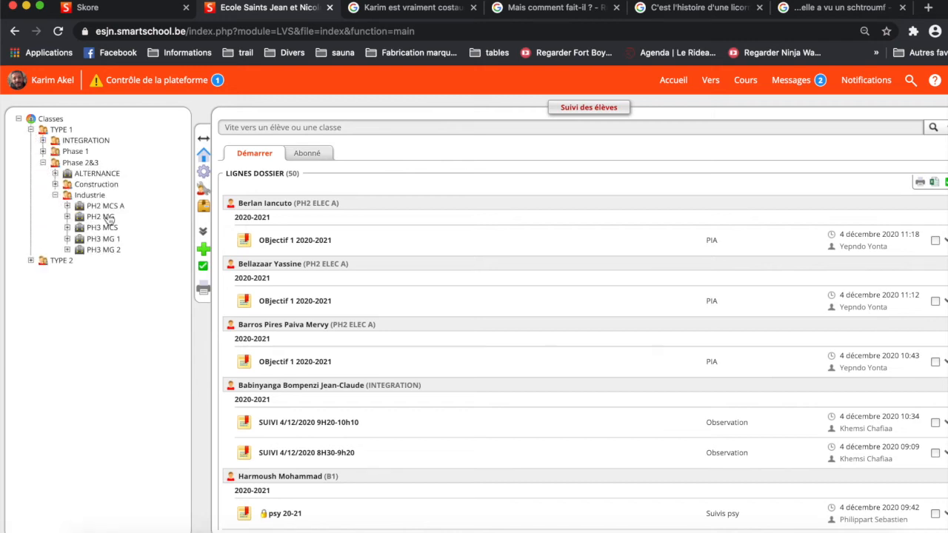
{"action": "left_click", "coordinate": [104, 216]}
{"action": "left_click", "coordinate": [107, 207]}
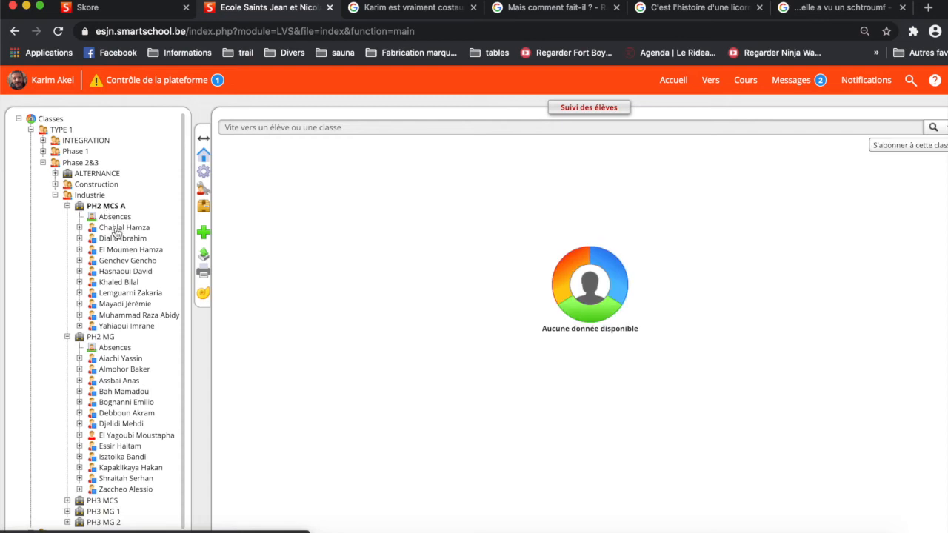
{"action": "left_click", "coordinate": [116, 229]}
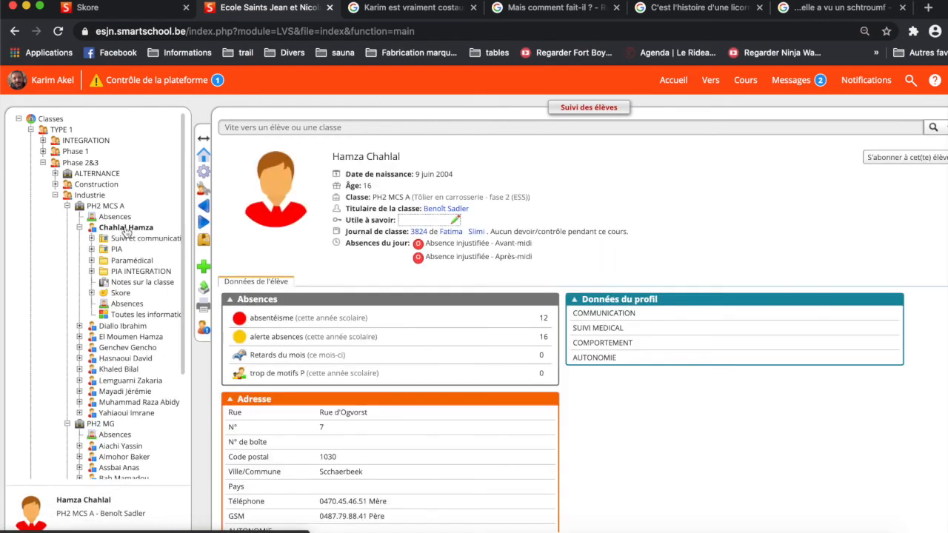
- Open the Carnet de compétences P1 report from the student's Skore records and examine the competence flags across its pages
{"action": "left_click", "coordinate": [120, 293]}
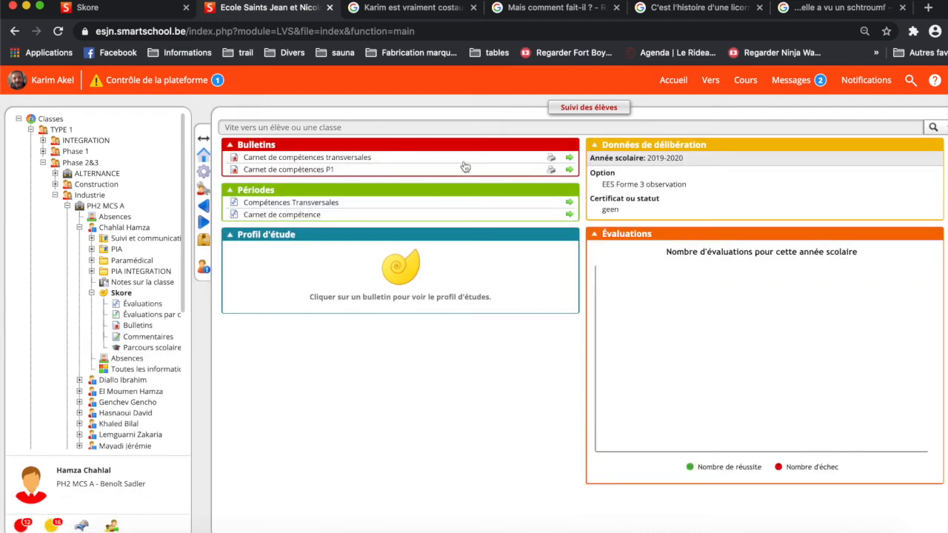
{"action": "left_click", "coordinate": [569, 170]}
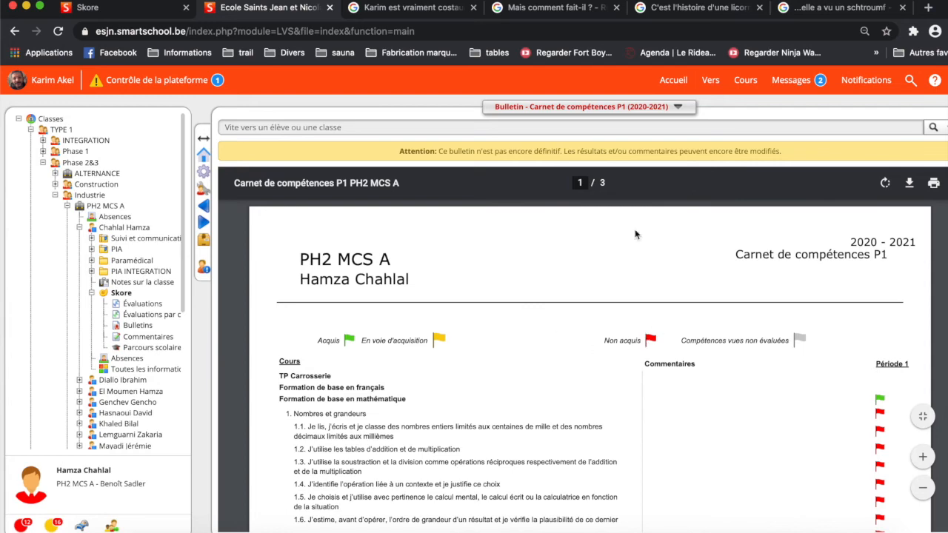
{"action": "scroll", "coordinate": [582, 315], "scroll_direction": "down", "scroll_amount": 3}
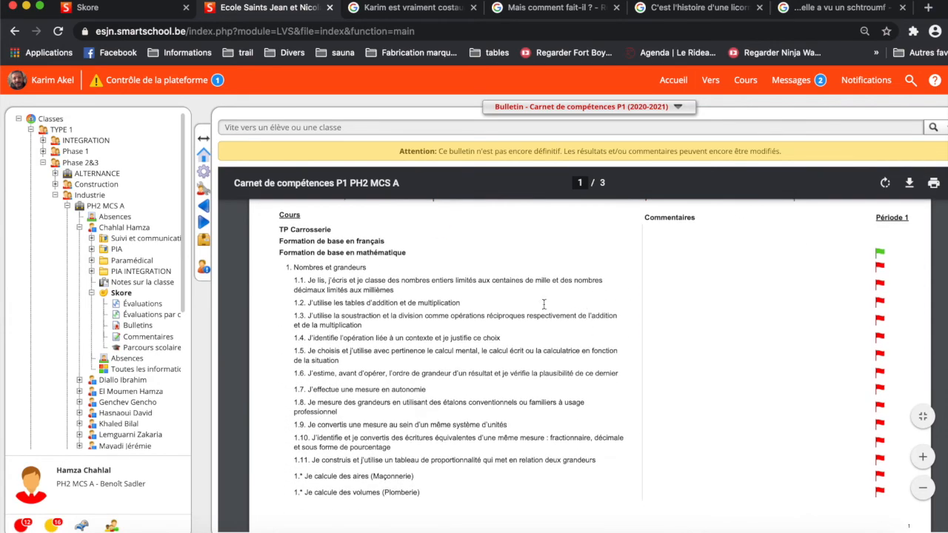
{"action": "scroll", "coordinate": [351, 248], "scroll_direction": "down", "scroll_amount": 1}
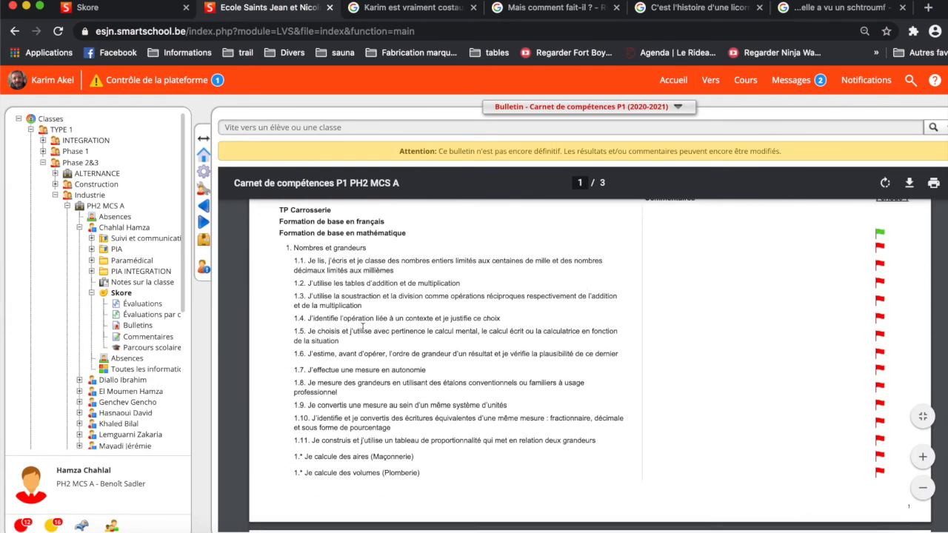
{"action": "scroll", "coordinate": [539, 349], "scroll_direction": "down", "scroll_amount": 10}
{"action": "scroll", "coordinate": [539, 351], "scroll_direction": "down", "scroll_amount": 10}
{"action": "scroll", "coordinate": [539, 351], "scroll_direction": "up", "scroll_amount": 20}
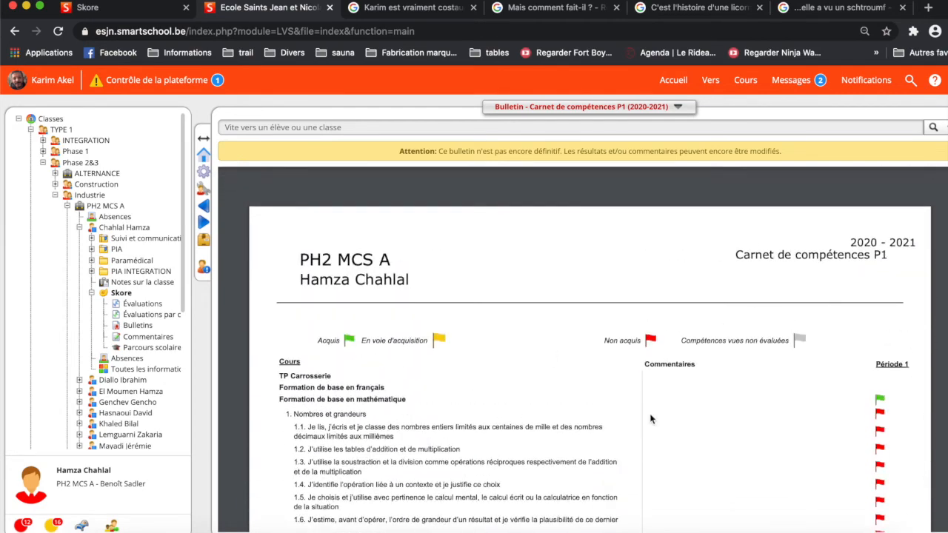
{"action": "scroll", "coordinate": [649, 419], "scroll_direction": "down", "scroll_amount": 10}
{"action": "scroll", "coordinate": [650, 413], "scroll_direction": "up", "scroll_amount": 10}
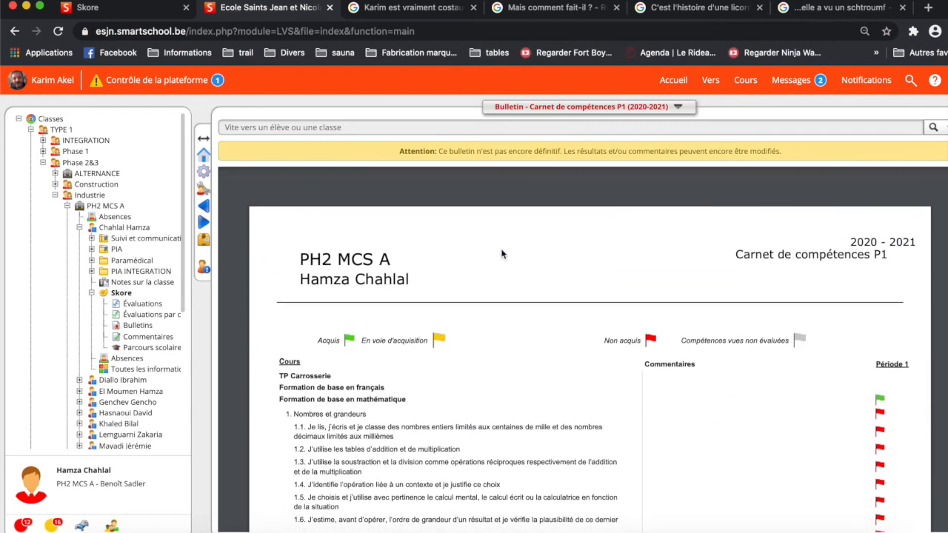
- Switch to the student's 2020-2021 Carnet de compétences transversales report and examine its table of transversal competences
{"action": "left_click", "coordinate": [677, 107]}
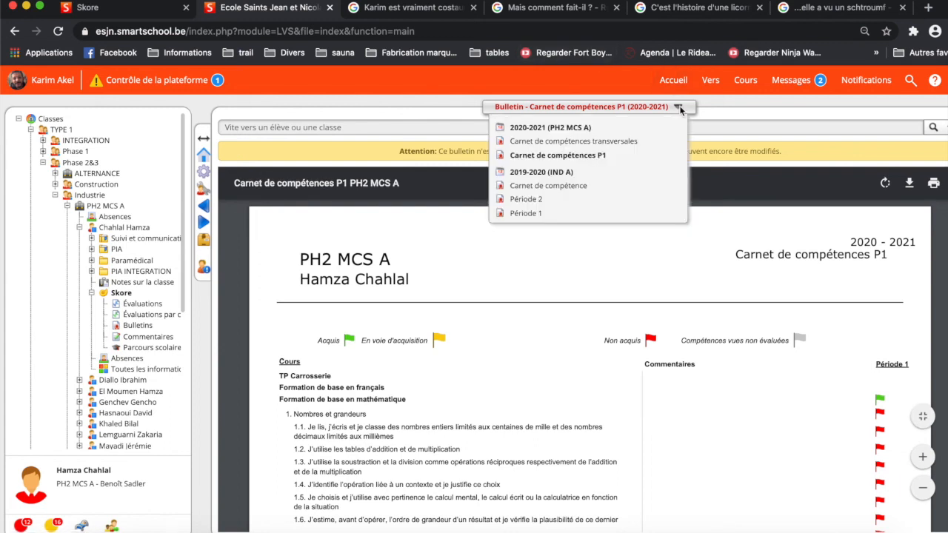
{"action": "left_click", "coordinate": [570, 142]}
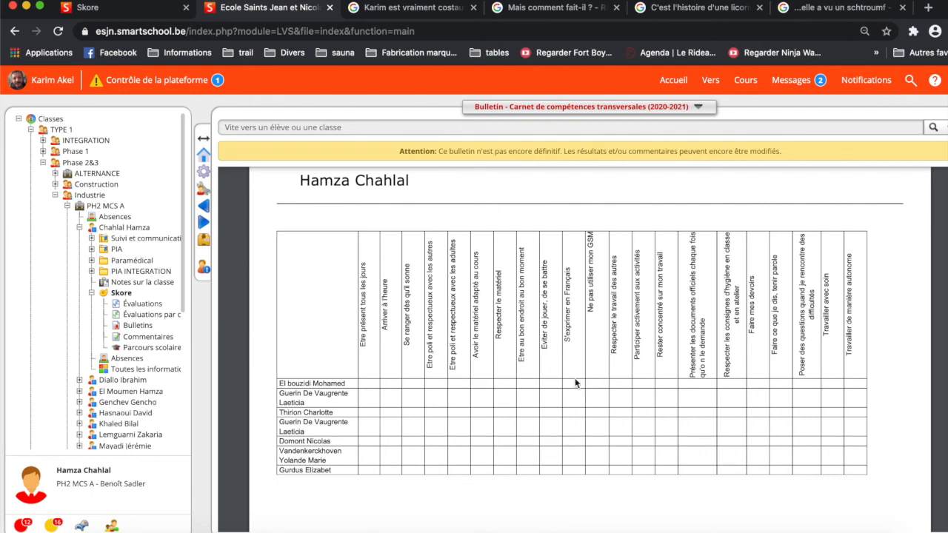
{"action": "scroll", "coordinate": [575, 383], "scroll_direction": "up", "scroll_amount": 2}
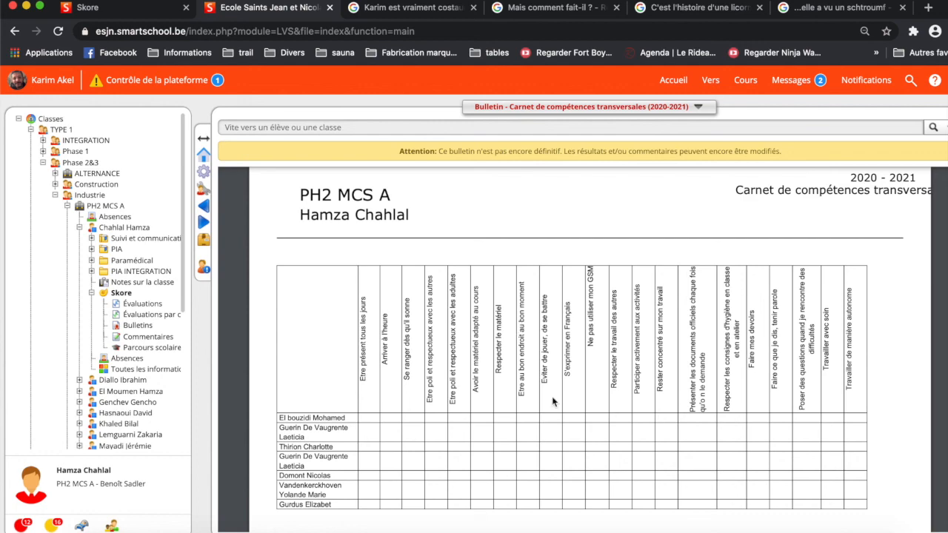
{"action": "scroll", "coordinate": [553, 402], "scroll_direction": "down", "scroll_amount": 4}
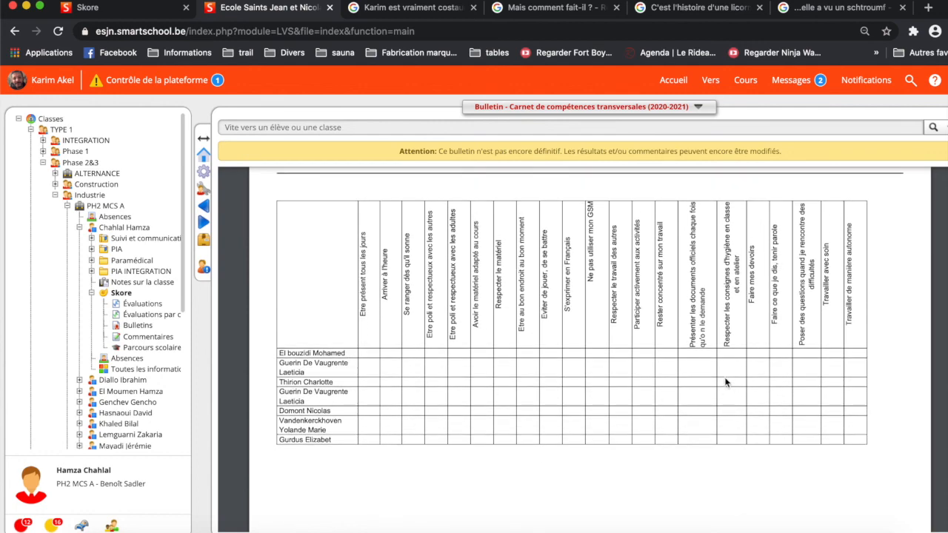
{"action": "scroll", "coordinate": [421, 399], "scroll_direction": "up", "scroll_amount": 8}
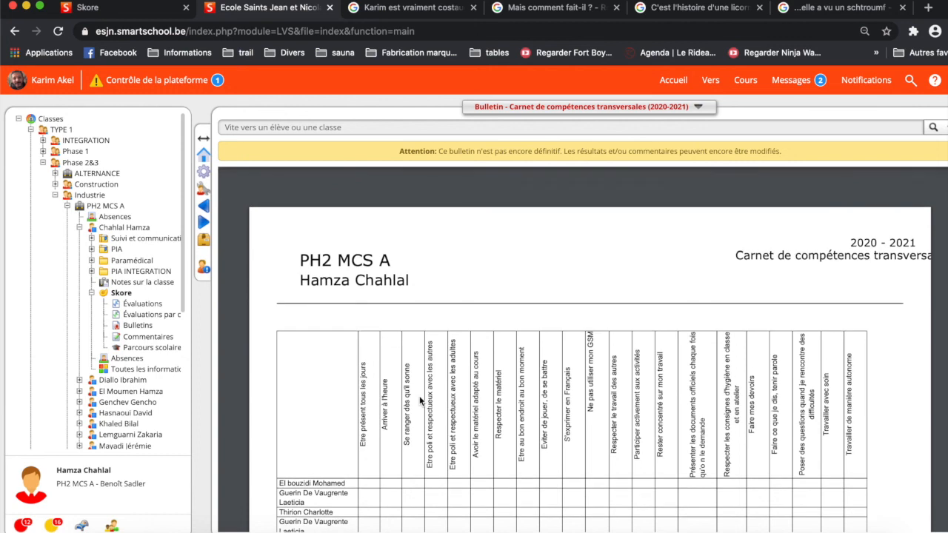
{"action": "mouse_move", "coordinate": [516, 212]}
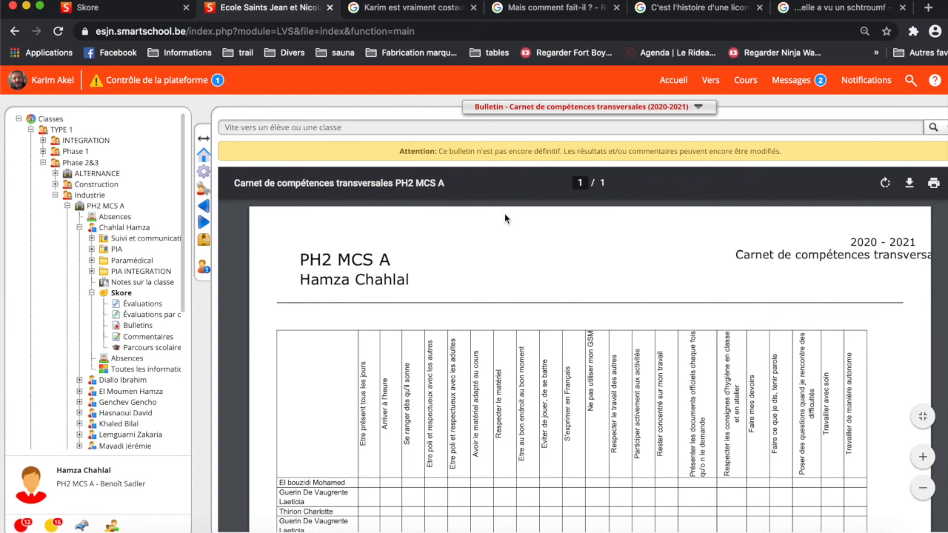
{"action": "scroll", "coordinate": [545, 269], "scroll_direction": "down", "scroll_amount": 3}
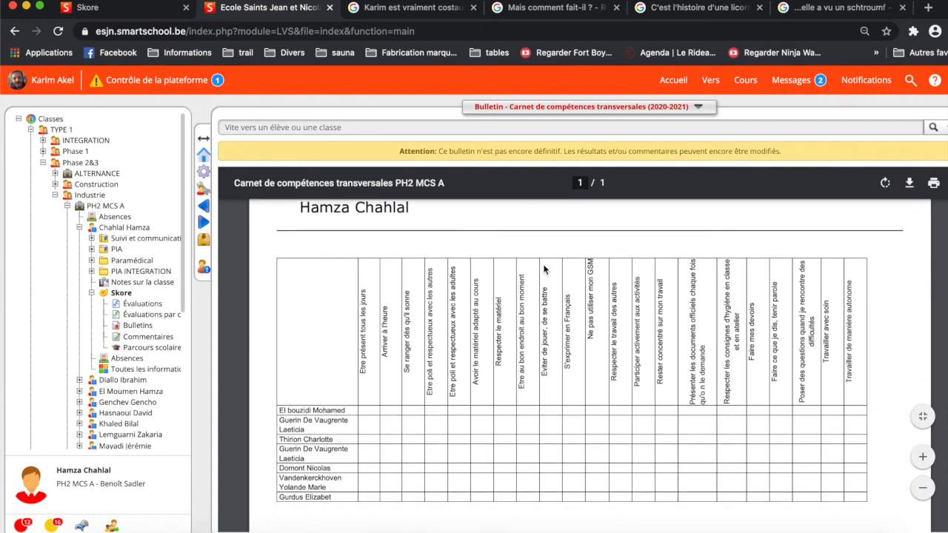
{"action": "scroll", "coordinate": [544, 269], "scroll_direction": "down", "scroll_amount": 2}
{"action": "scroll", "coordinate": [544, 268], "scroll_direction": "down", "scroll_amount": 1}
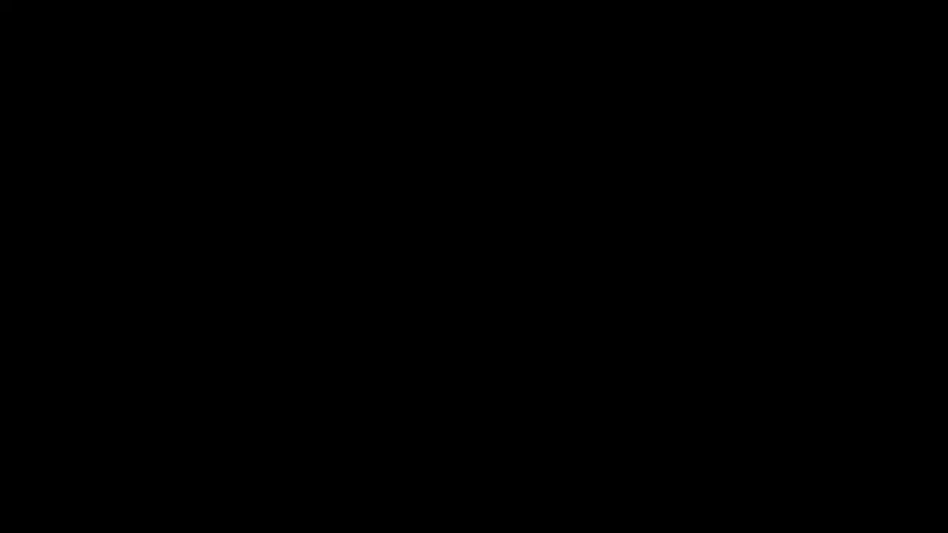